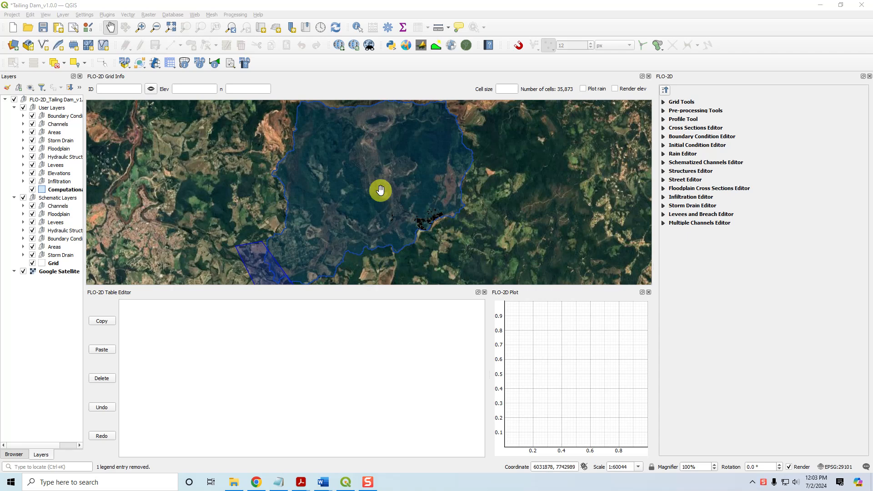
Open the FLO-2D control parameters (CONT.DAT) and expand the time control and plot variables
left_click(171, 64)
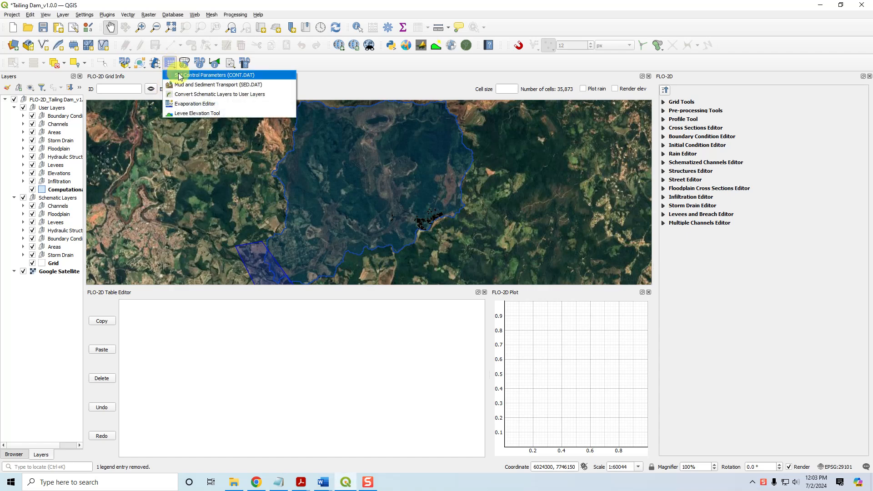
left_click(180, 75)
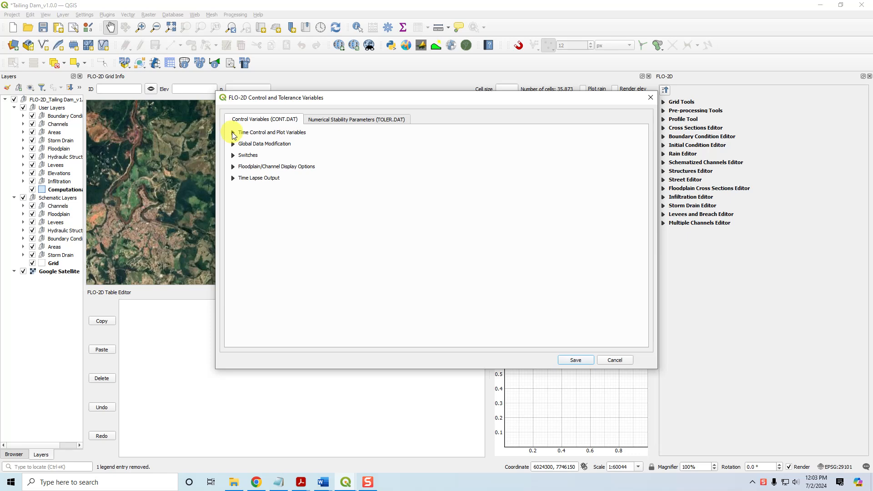
left_click(232, 132)
double_click(314, 147)
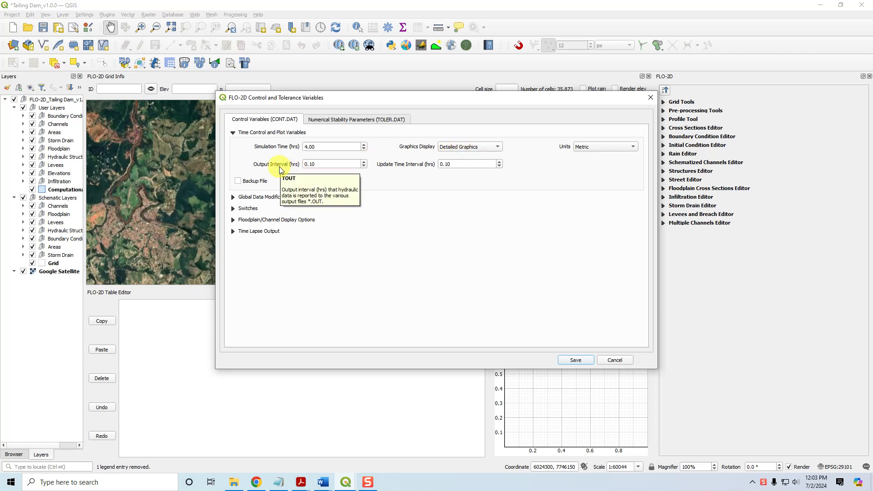
Expand the time lapse output settings, review both output intervals, and save the control parameters
left_click(233, 231)
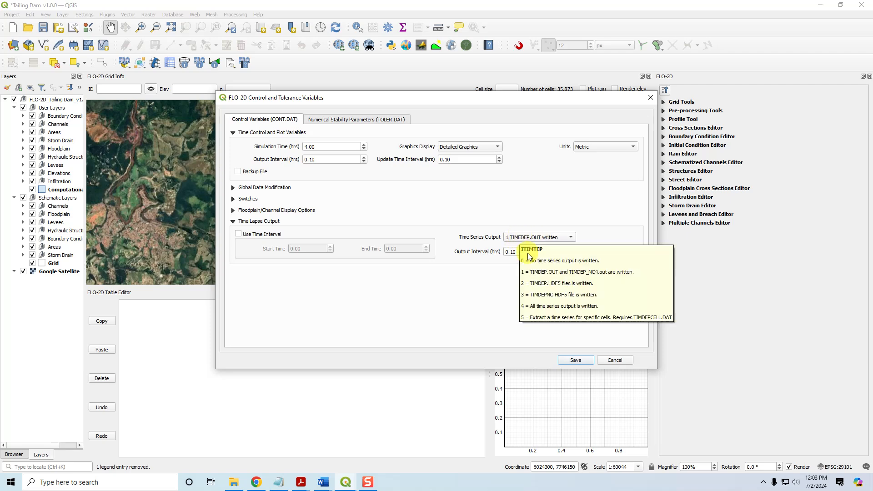
left_click_drag(519, 254, 497, 255)
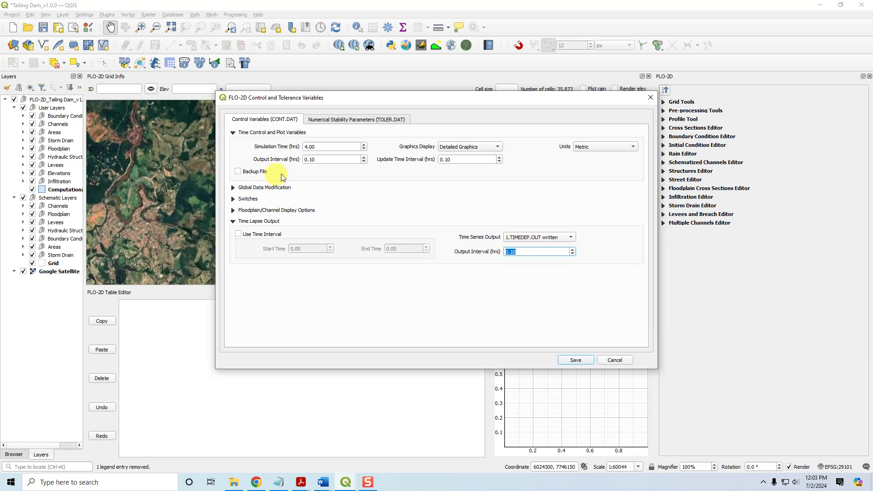
left_click_drag(321, 160, 304, 160)
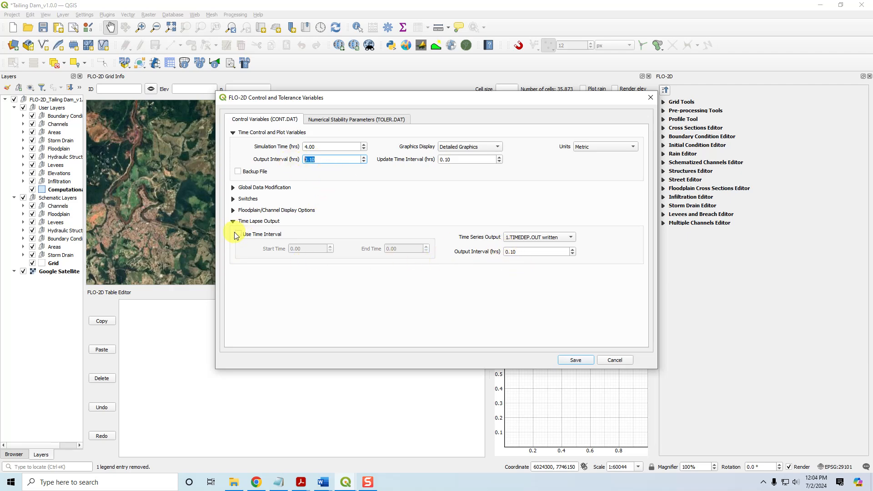
left_click(576, 360)
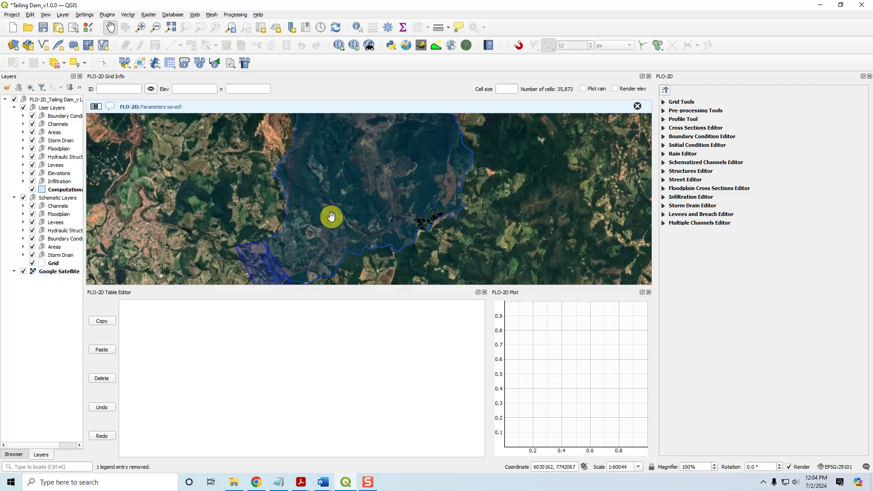
Open the project folder in File Explorer and open CONT.DAT in Notepad
left_click(234, 482)
scroll(353, 256, "down", 9)
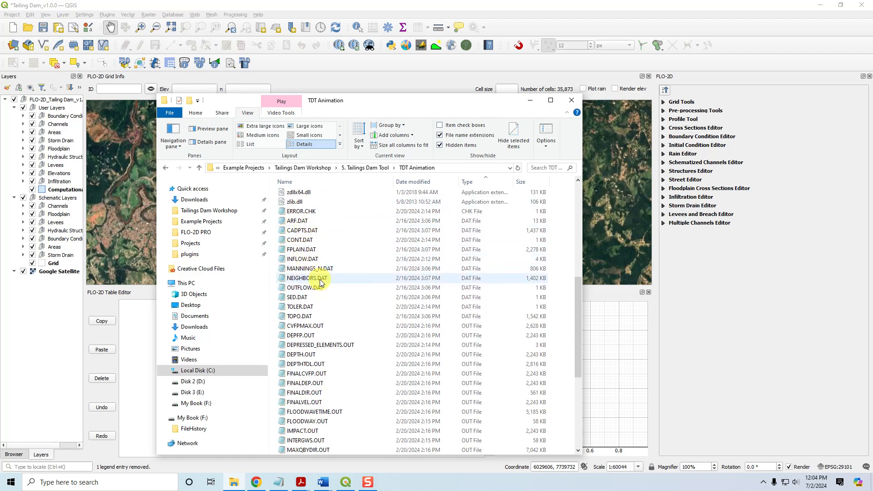
double_click(300, 240)
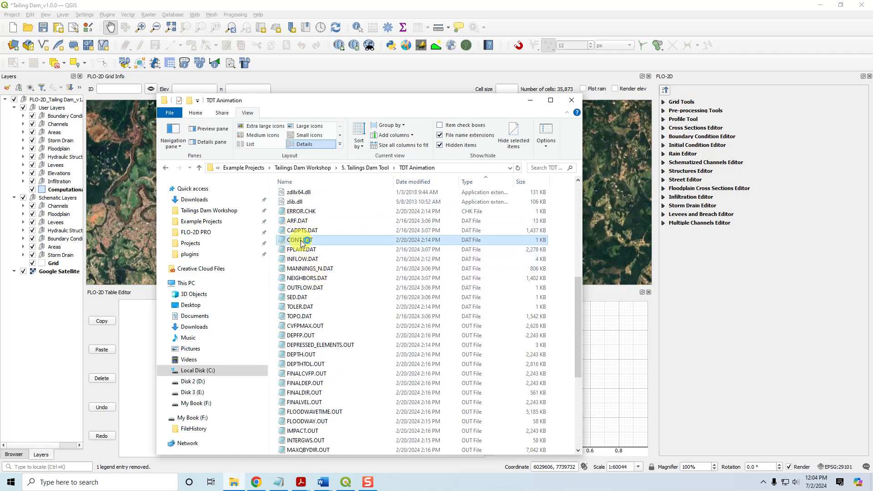
Examine the simulation time, output interval and time lapse lines in CONT.DAT, then close Notepad
left_click_drag(260, 140, 315, 136)
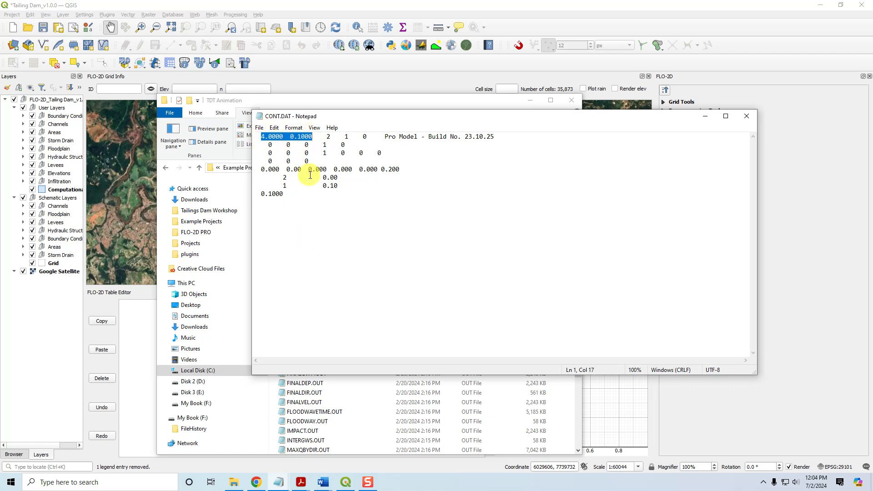
double_click(329, 137)
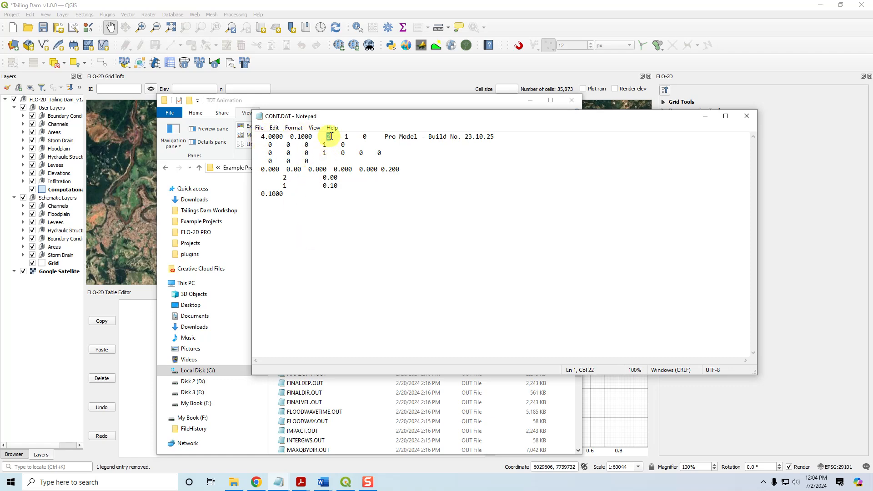
left_click_drag(261, 193, 286, 196)
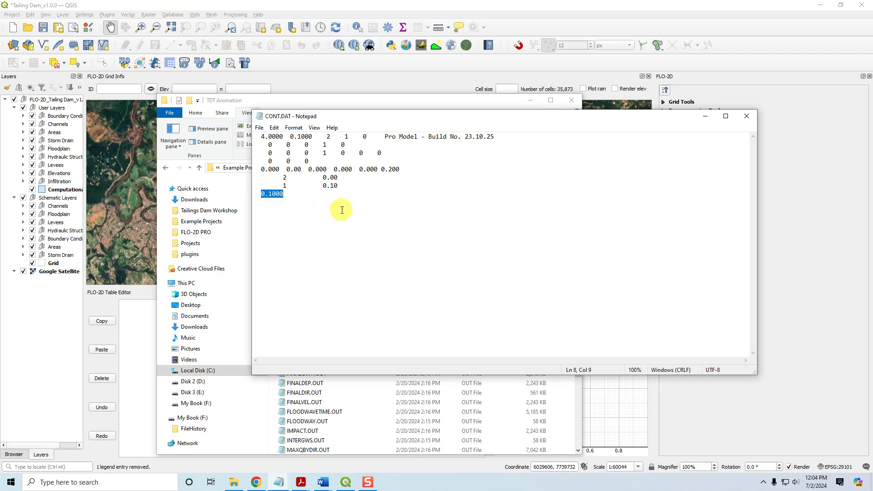
left_click_drag(283, 185, 341, 188)
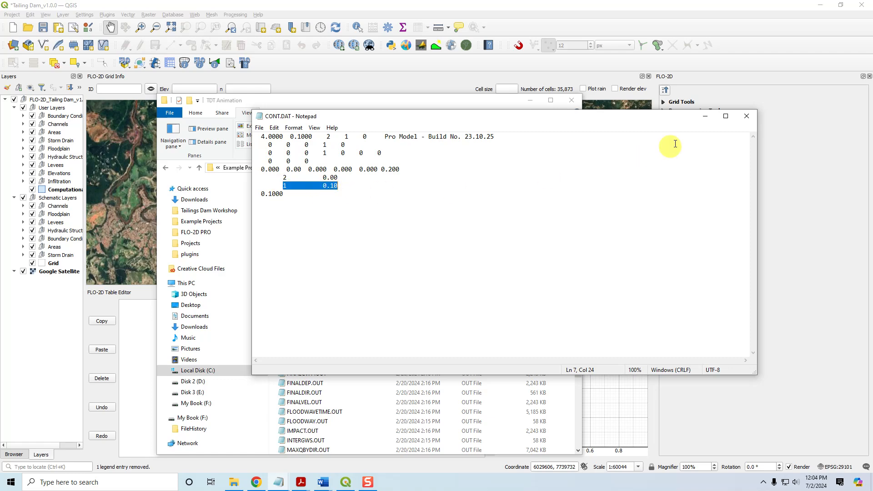
left_click(746, 116)
Locate the TIMDEP.OUT results file in the project folder, then close File Explorer
left_click(322, 291)
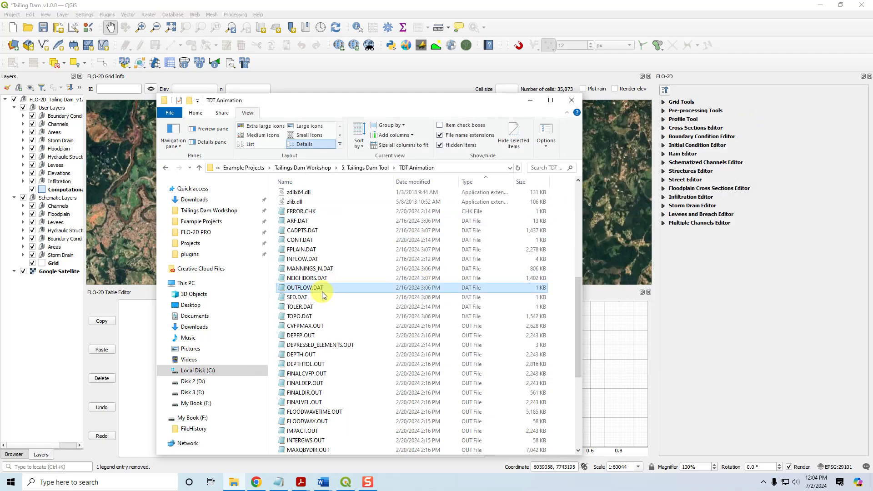
key("Down")
key("Down")
key("t")
key("t")
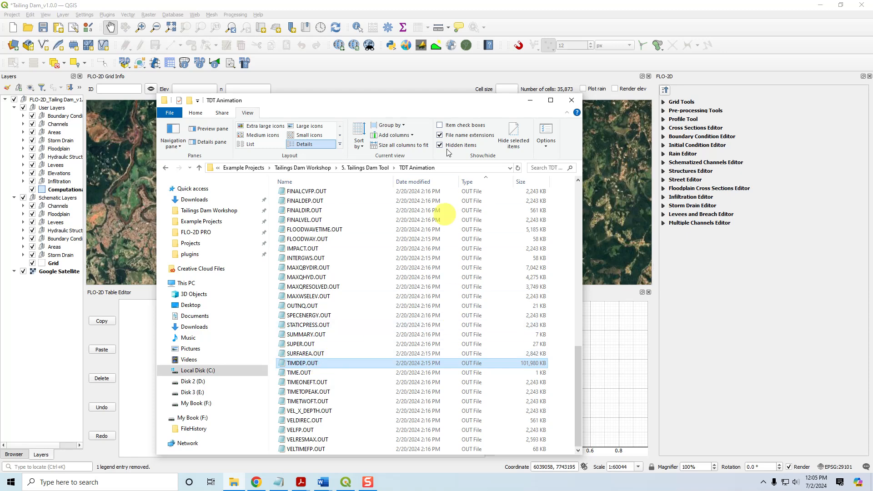
left_click_drag(462, 105, 505, 83)
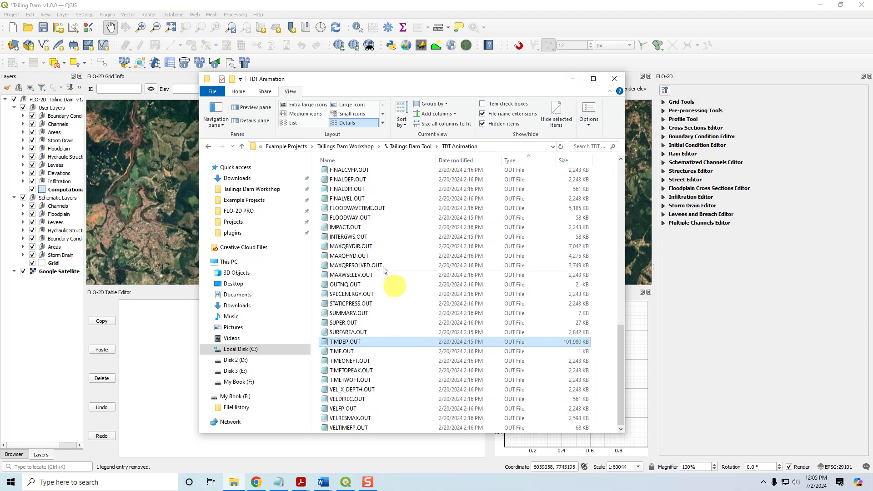
left_click(572, 80)
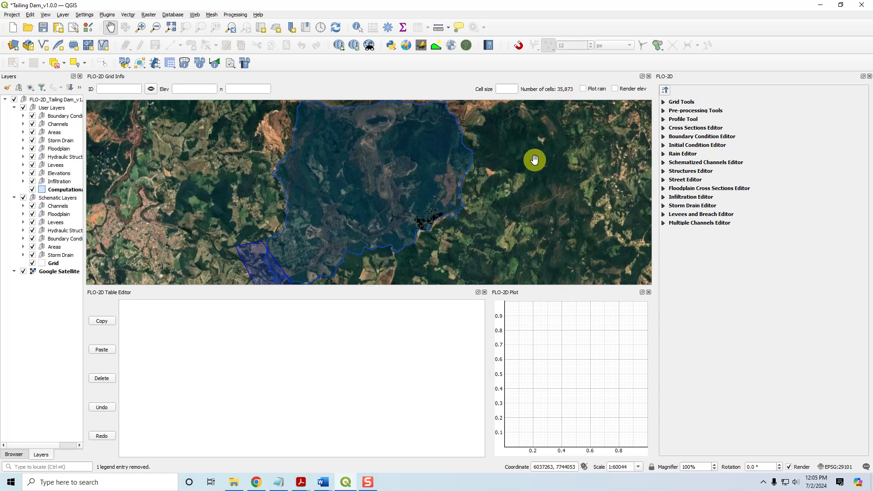
Save the project and close the FLO-2D Table Editor and Plot panels
left_click(44, 28)
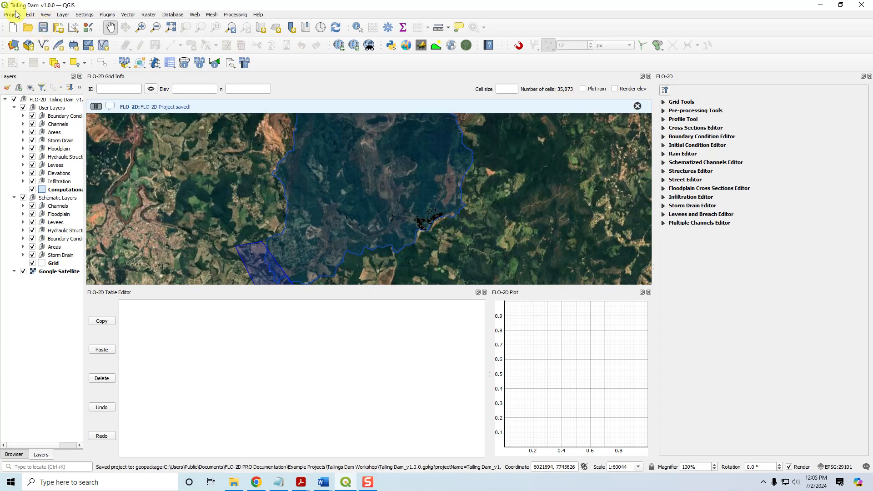
left_click(637, 106)
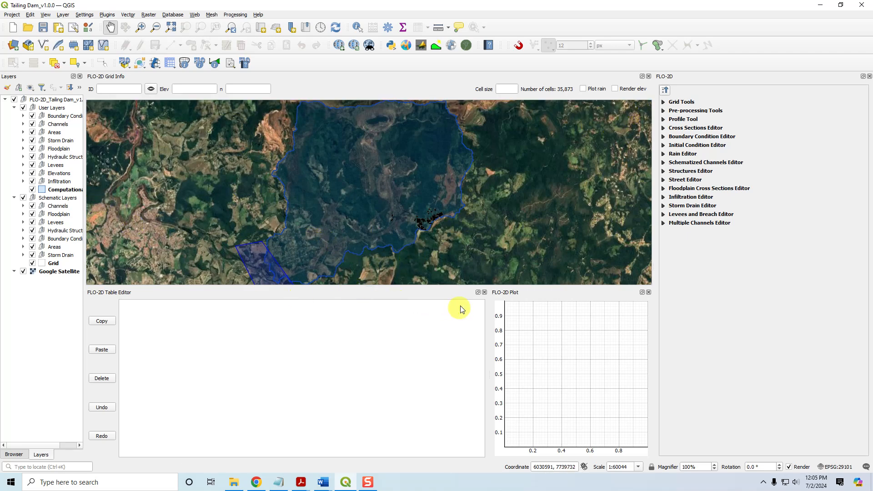
left_click(484, 293)
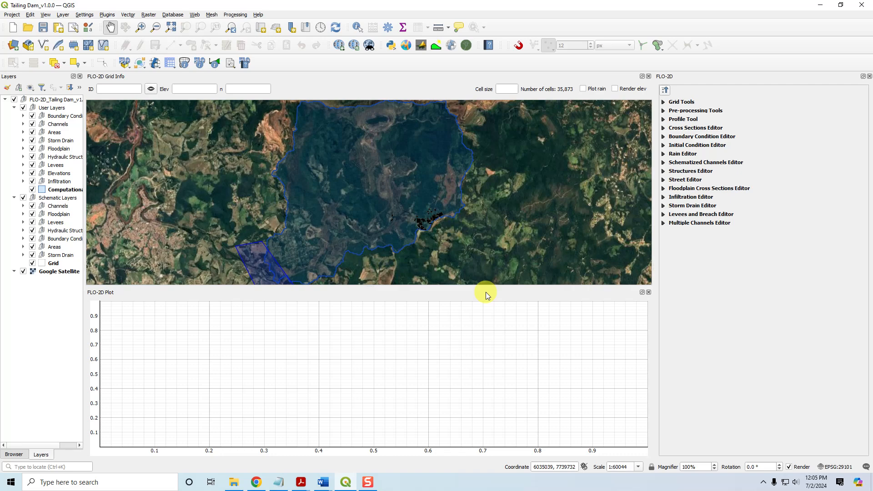
left_click(648, 292)
Hide the Boundary Conditions user layer and the Grid schematic layer
scroll(377, 364, "up", 1)
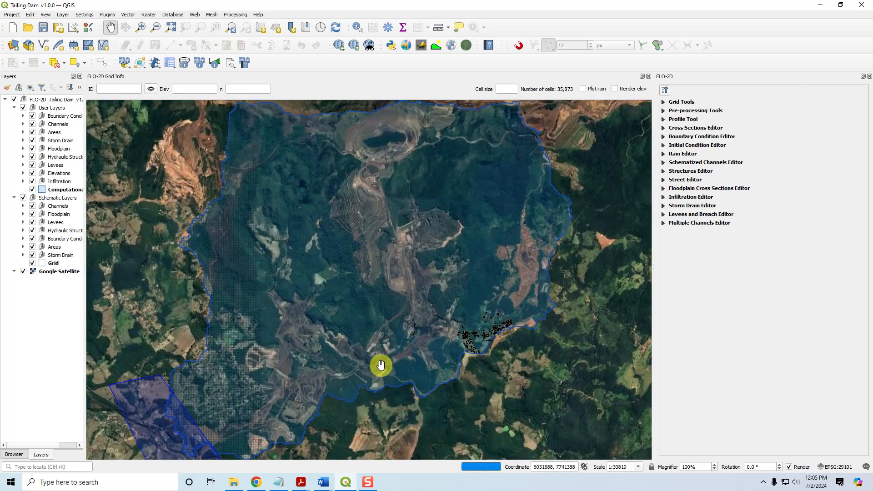
left_click(34, 116)
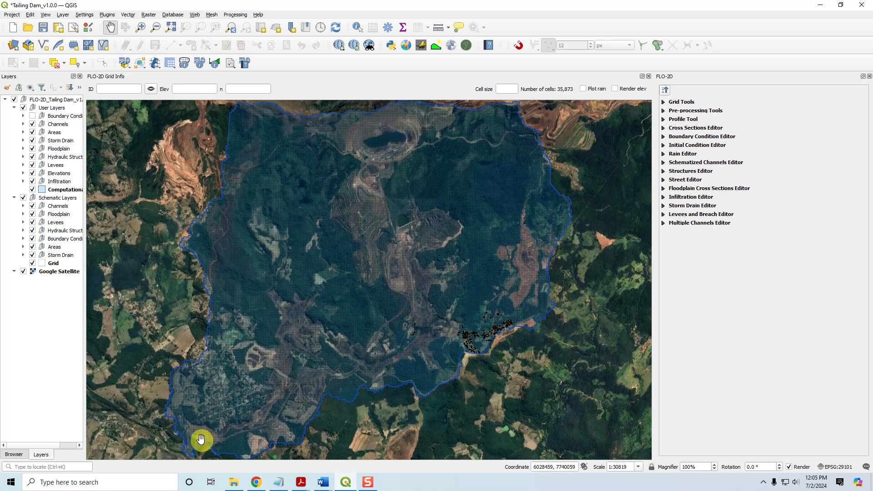
left_click(32, 117)
left_click(33, 116)
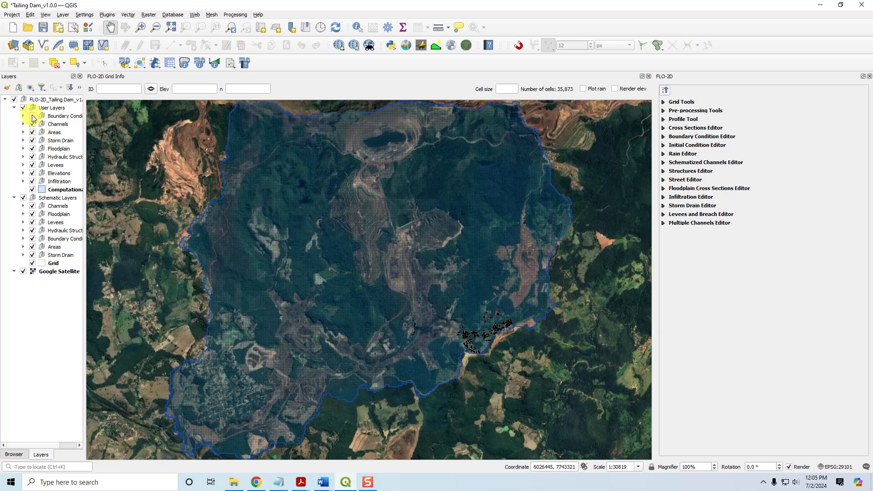
left_click(33, 263)
left_click(33, 264)
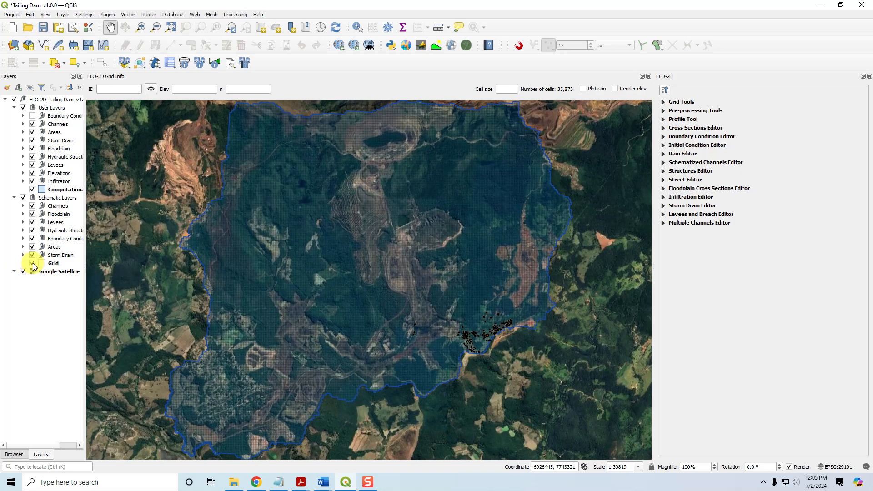
left_click(32, 263)
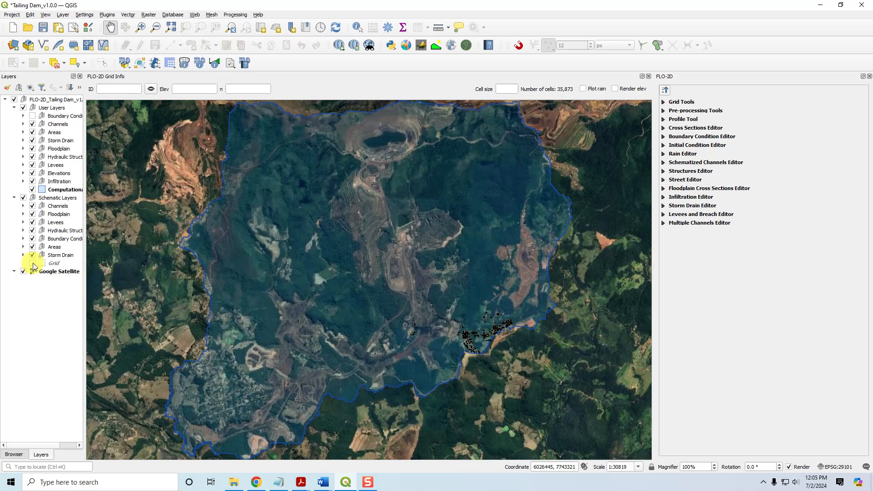
Set the Computational Domain layer's simple fill style to No Brush in its symbology properties
left_click(55, 191)
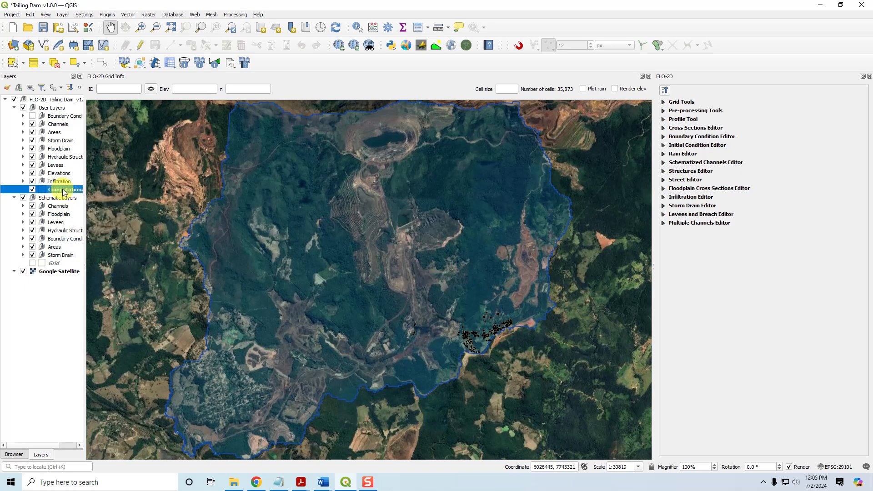
double_click(64, 190)
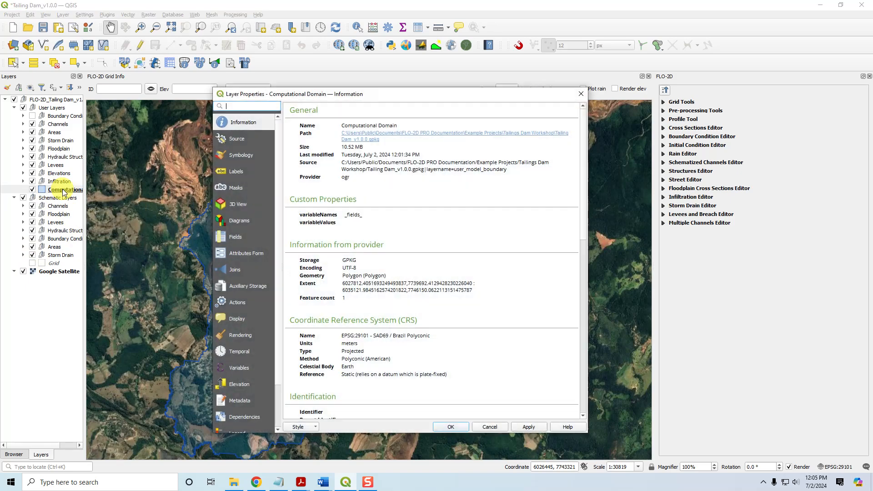
left_click(242, 156)
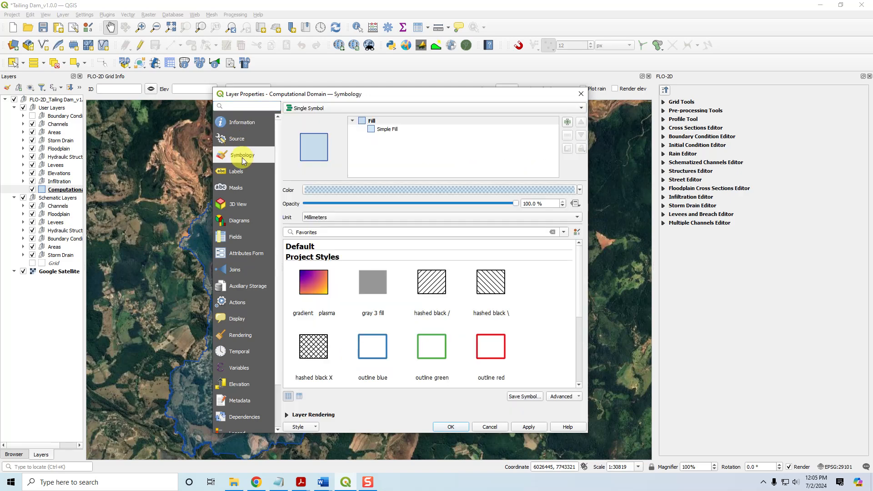
left_click(391, 130)
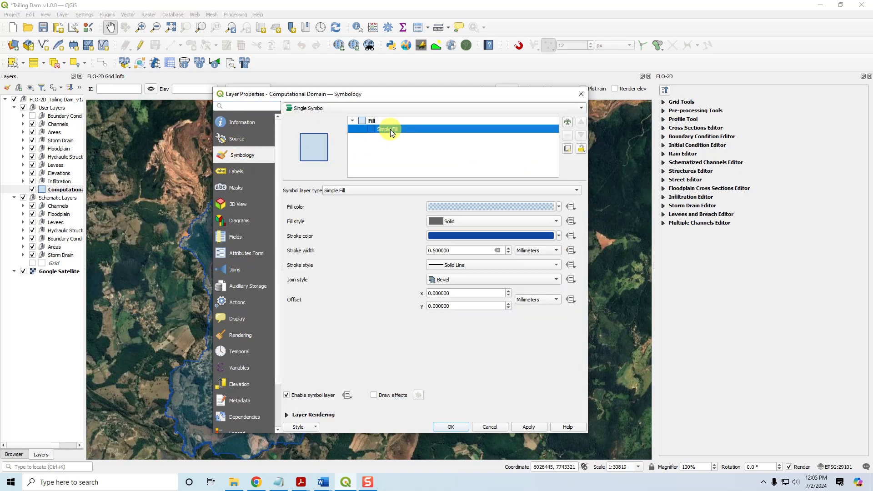
left_click(442, 206)
left_click(456, 134)
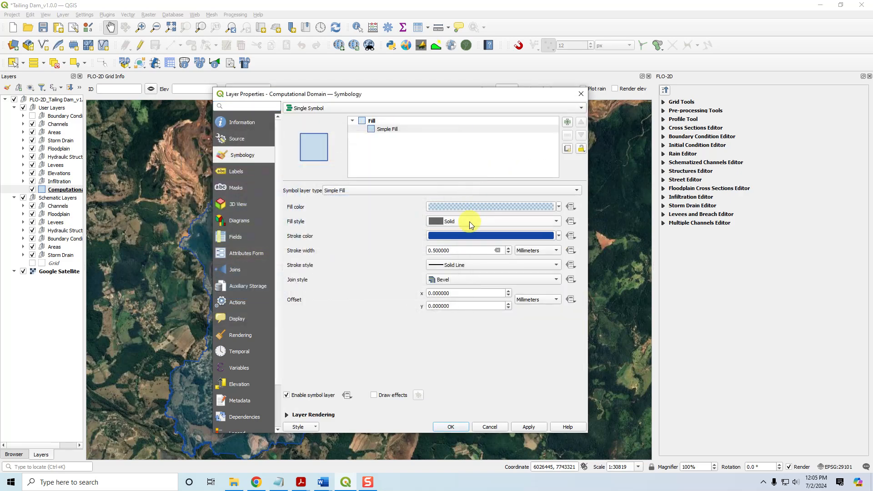
left_click(469, 220)
left_click(466, 230)
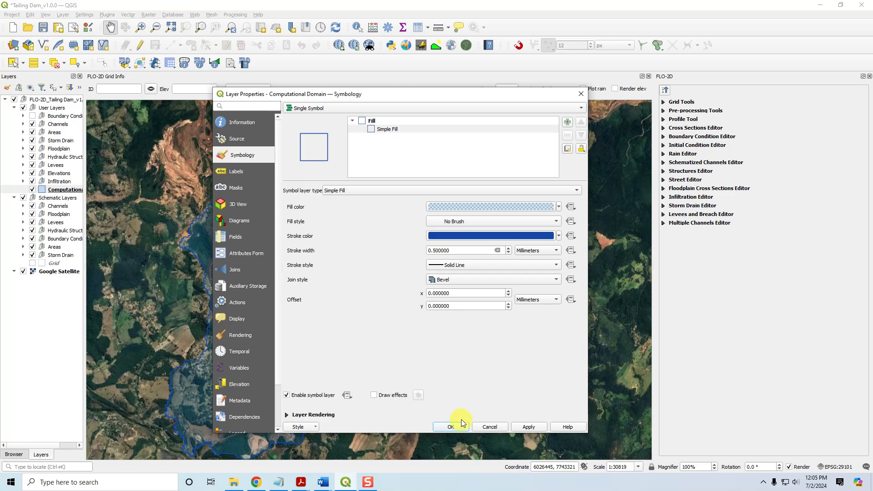
left_click(451, 426)
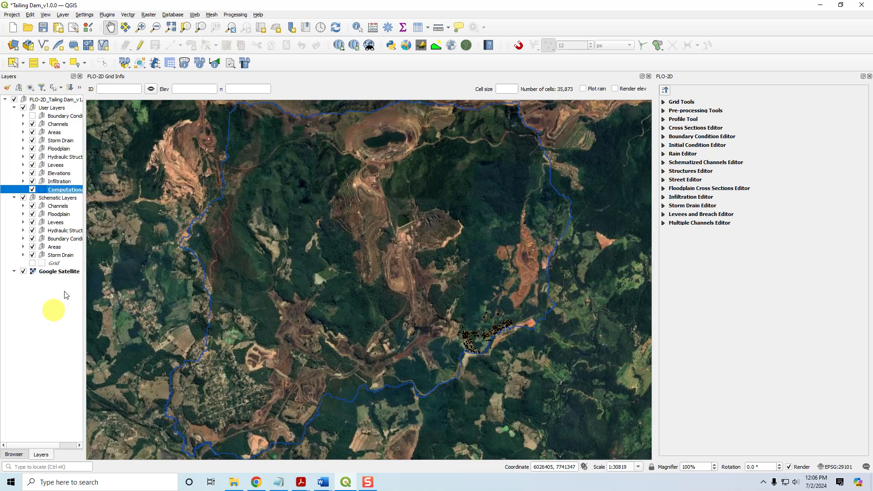
Collapse all groups in the Layers panel
left_click(77, 89)
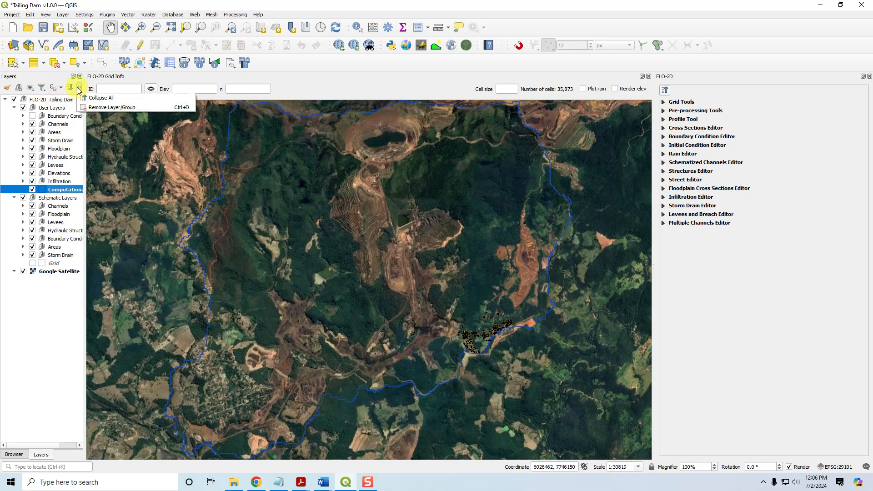
left_click(91, 96)
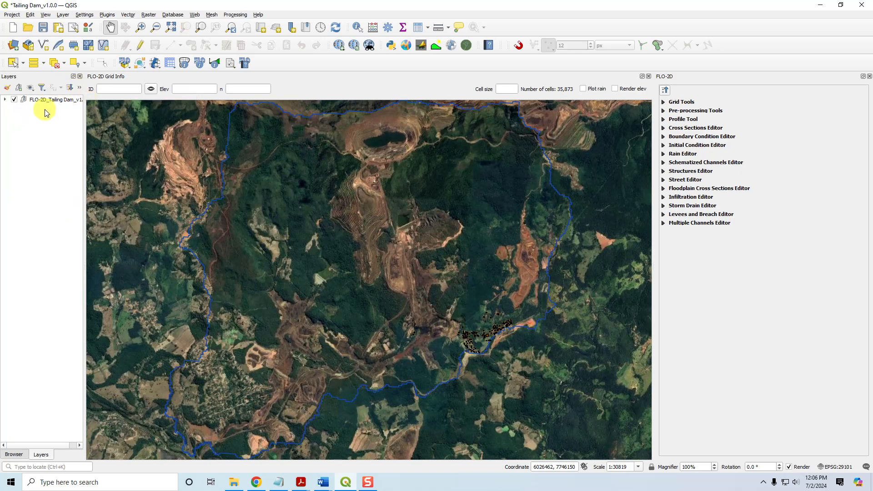
left_click(5, 99)
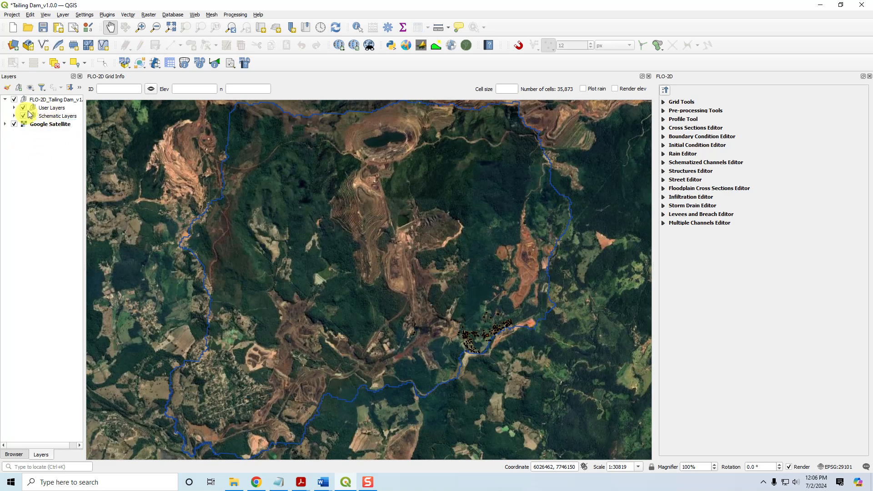
left_click(5, 99)
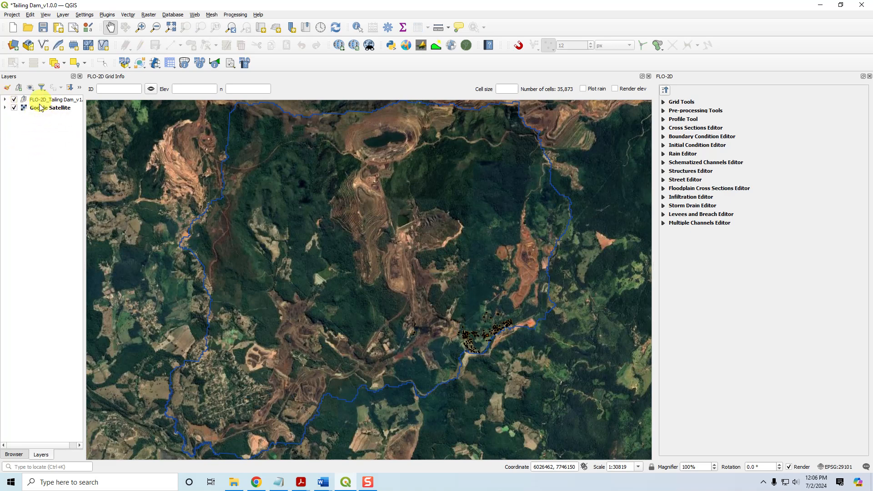
Add DEPTH.OUT from the TDT Animation folder as a mesh layer and dismiss the CRS notice
left_click(13, 45)
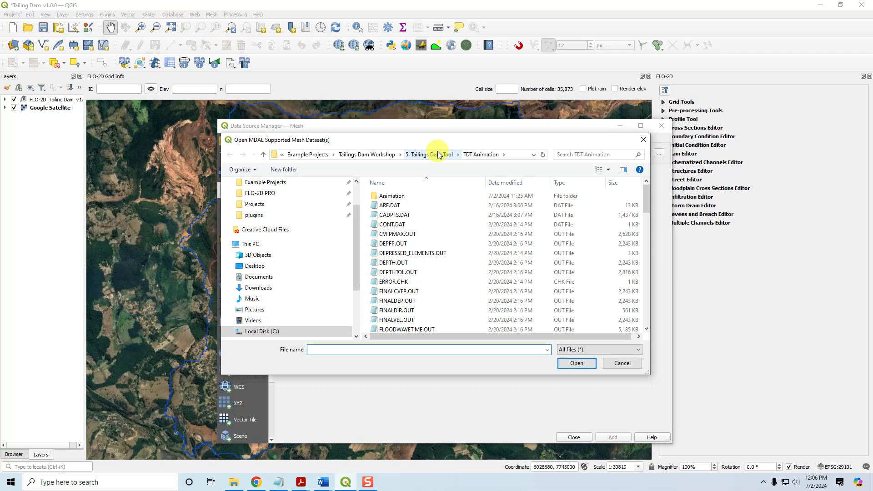
left_click(403, 265)
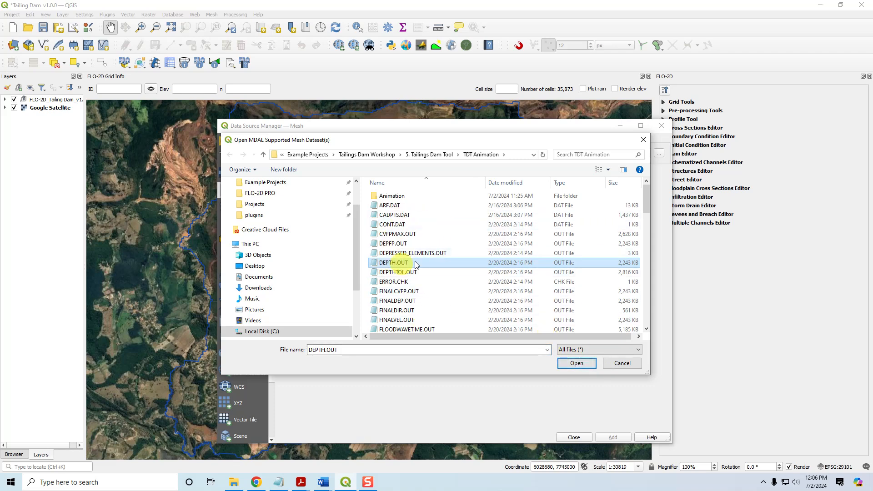
left_click(583, 364)
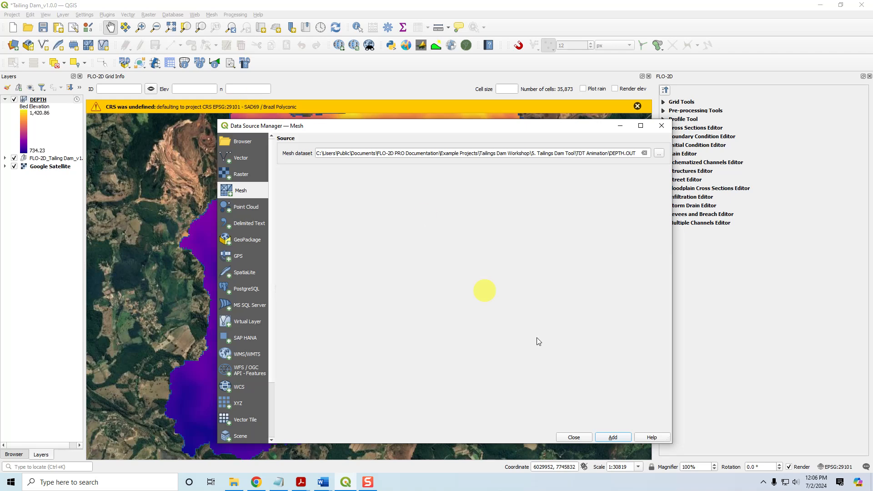
left_click(577, 434)
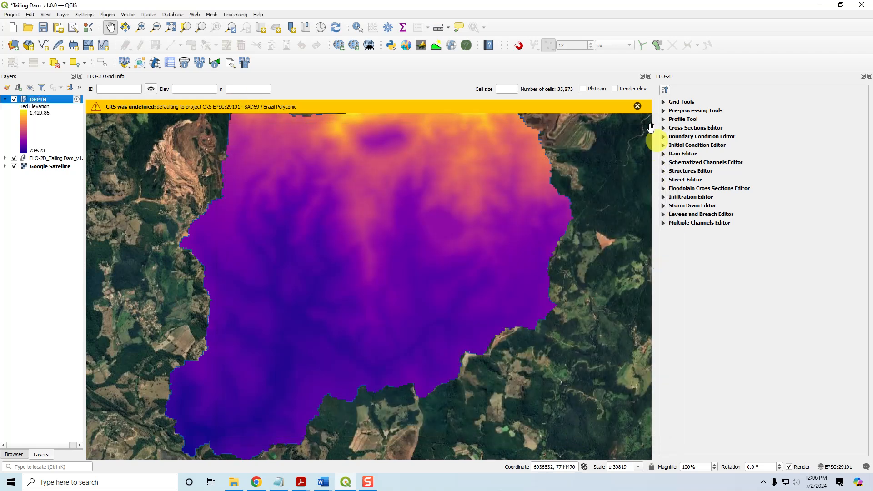
left_click(637, 106)
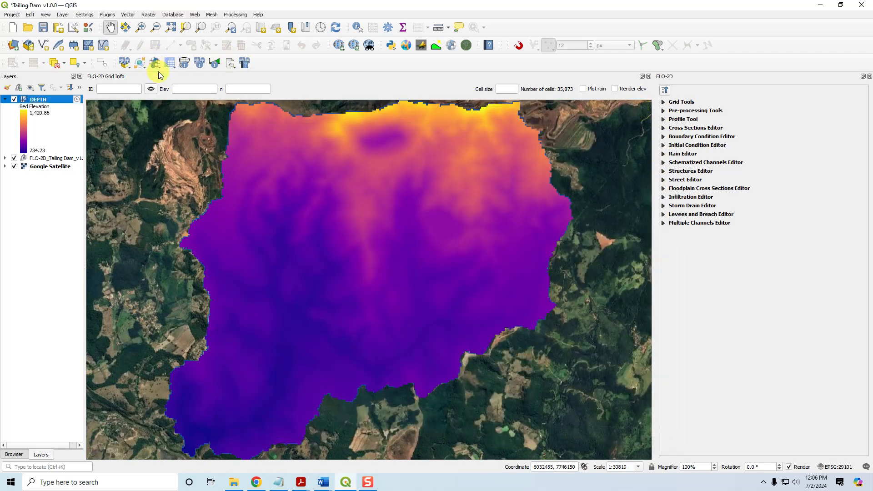
Set the CRS handling option so new layers without a CRS use the project CRS
left_click(85, 15)
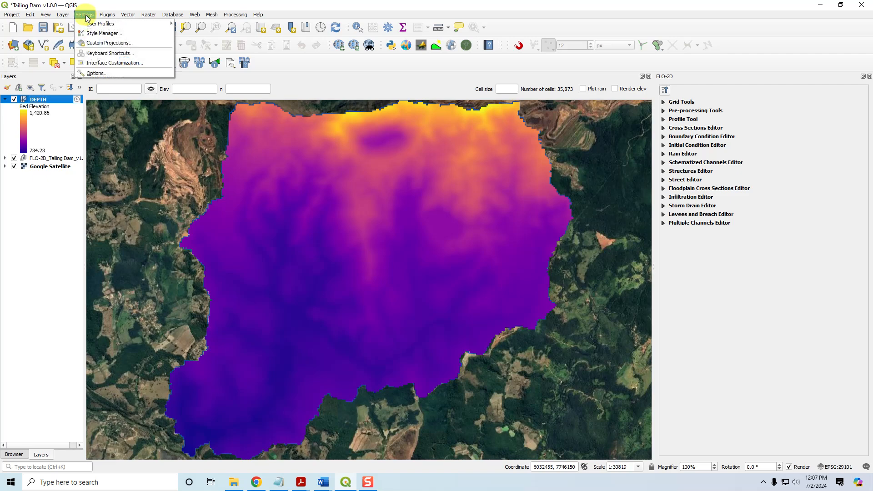
left_click(105, 74)
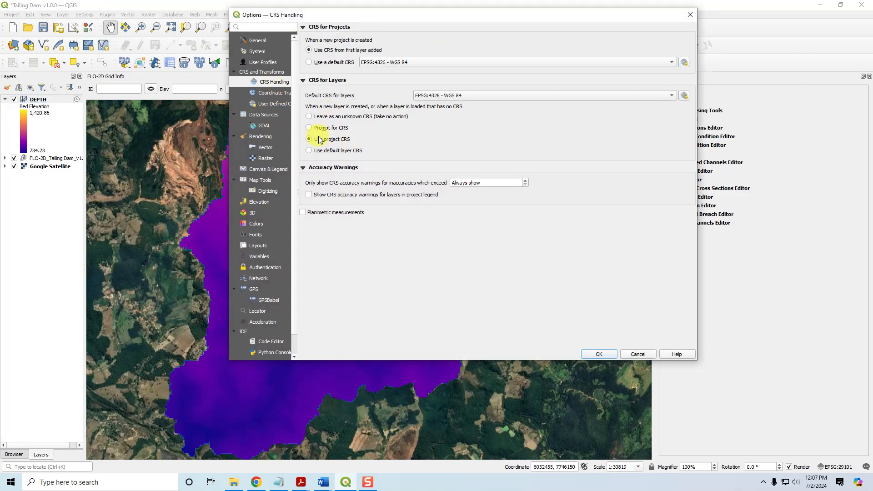
left_click(309, 140)
left_click(689, 15)
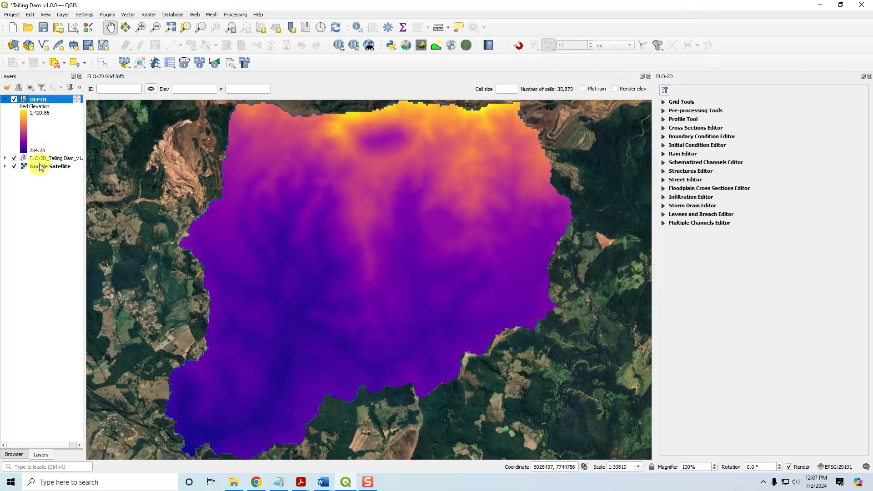
Move the DEPTH layer between the FLO-2D group and Google Satellite in the layer order
left_click_drag(39, 101, 39, 200)
left_click_drag(43, 107, 40, 188)
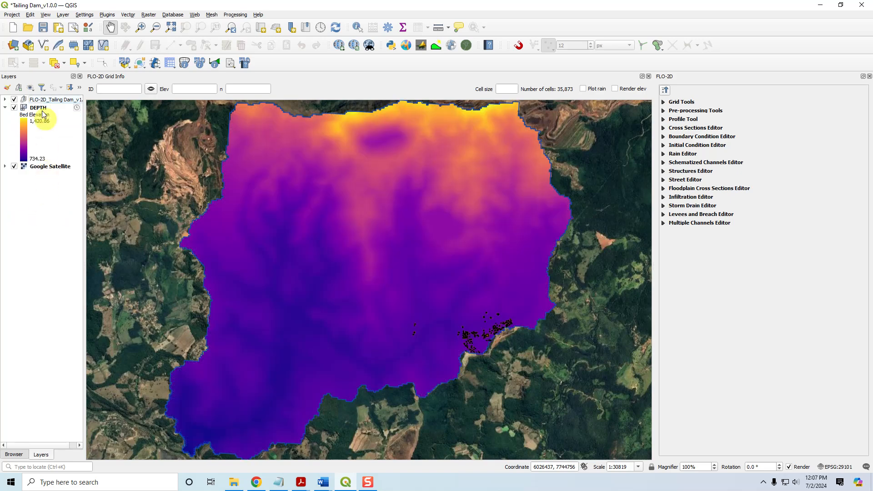
left_click(36, 108)
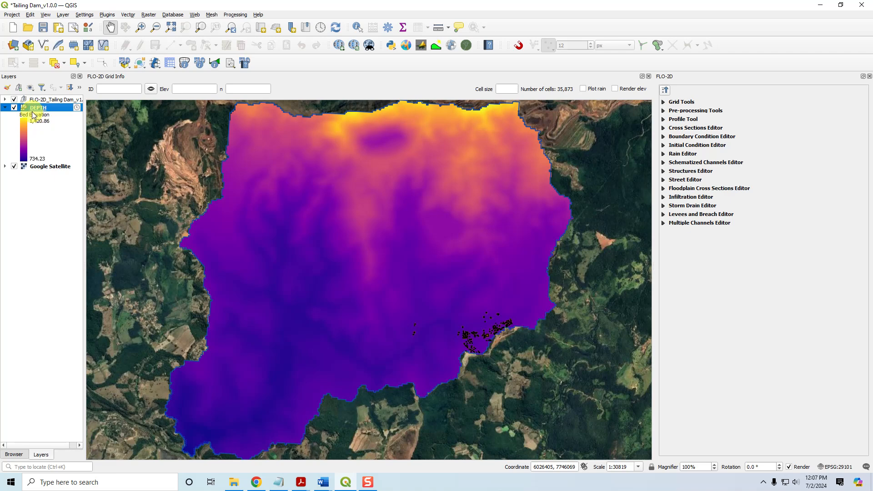
Open the Layer Styling panel for the DEPTH mesh layer, dock it, and show its dataset groups
left_click(7, 89)
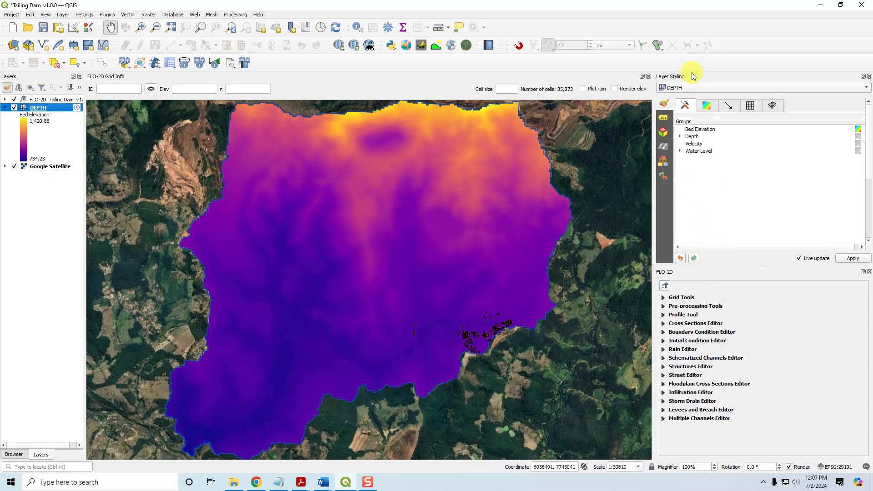
left_click_drag(694, 85, 704, 168)
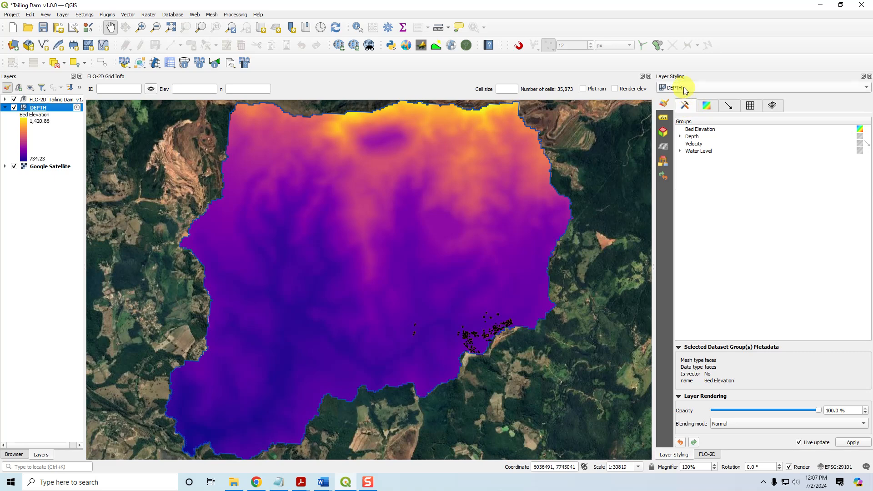
left_click(685, 108)
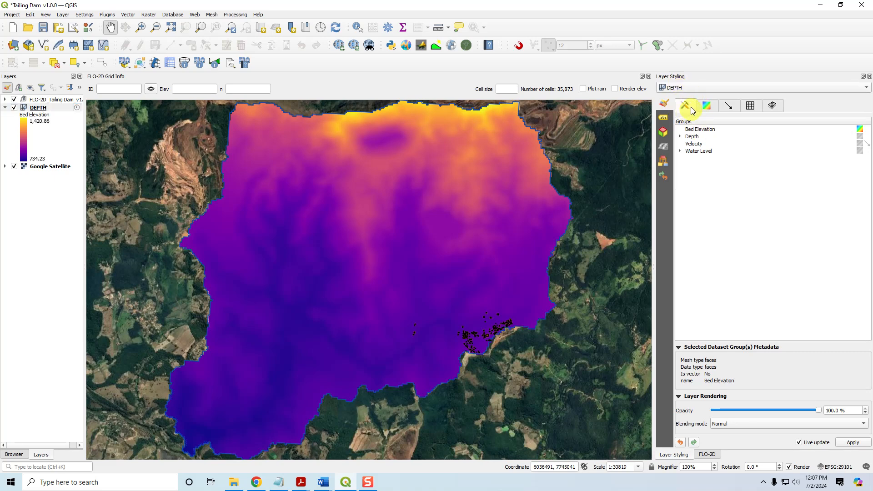
Activate Velocity as the vector dataset while previewing the Depth and Water Level scalar datasets
left_click(860, 137)
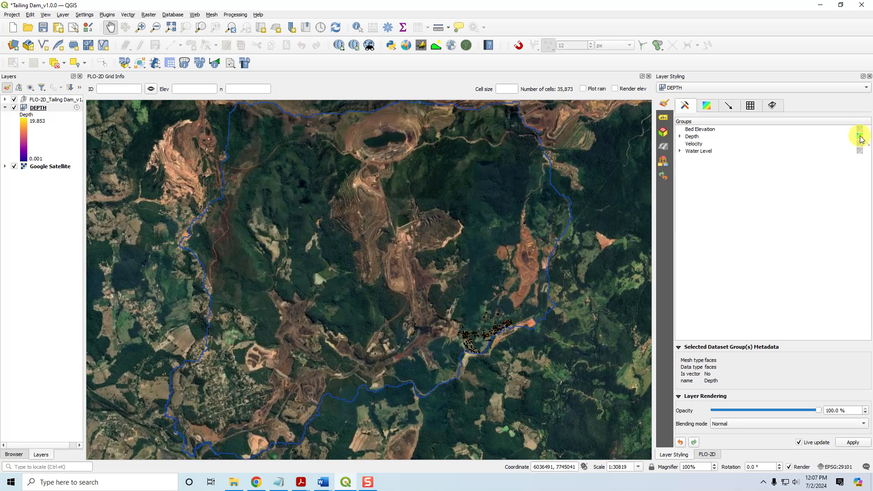
left_click(860, 144)
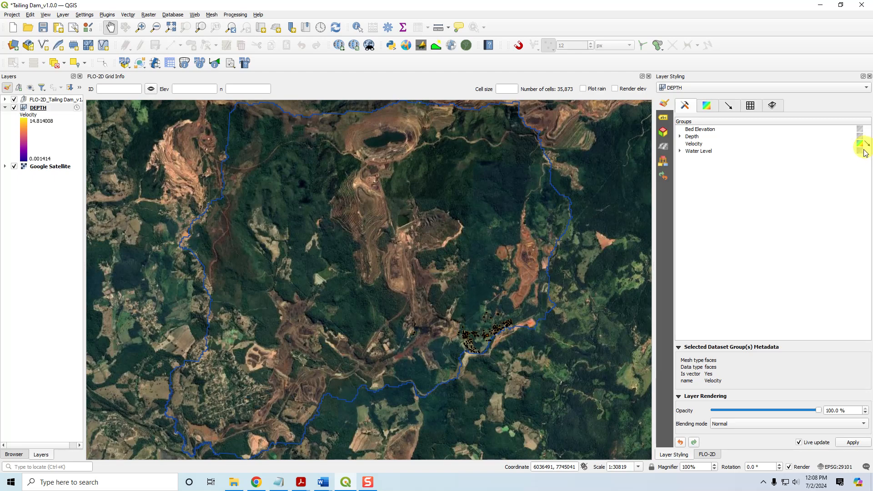
left_click(859, 150)
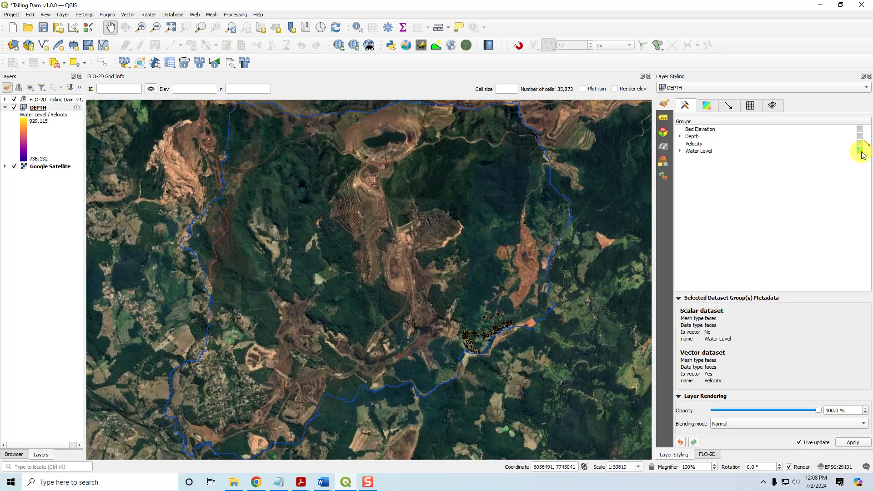
Expand the Depth and Water Level groups, preview their Maximums datasets, and reselect Depth as the scalar dataset
left_click(680, 136)
left_click(680, 158)
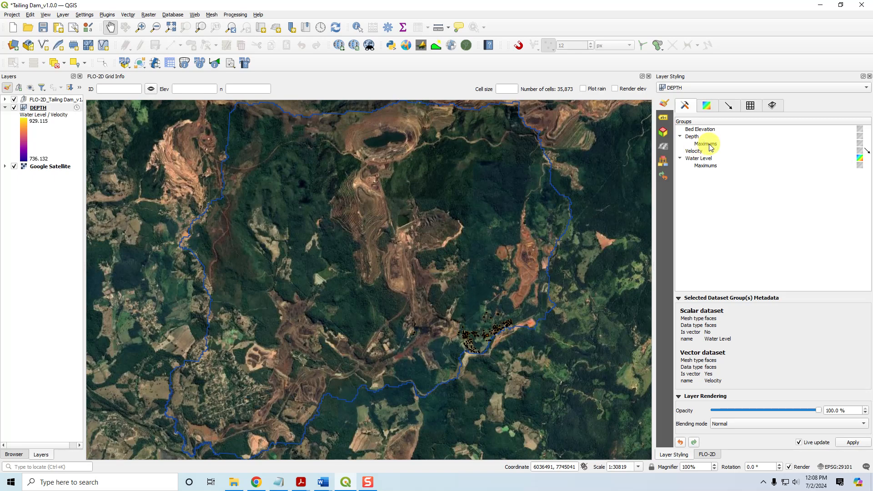
left_click(860, 144)
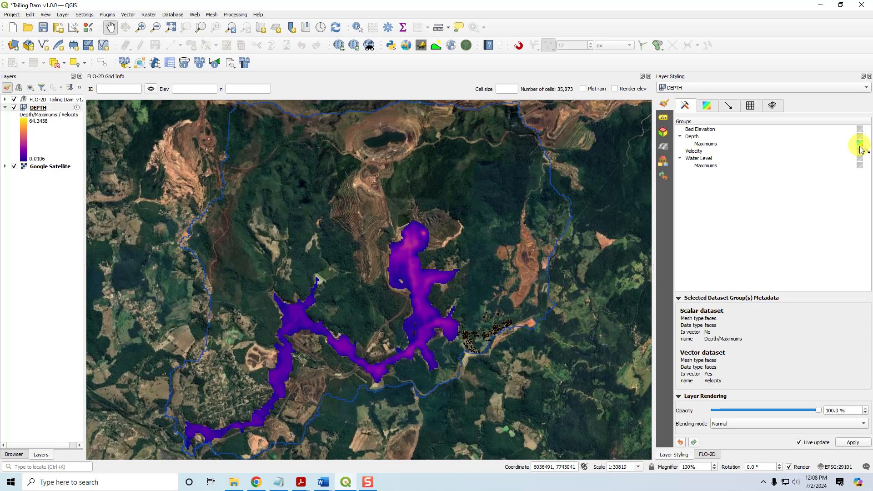
left_click(859, 165)
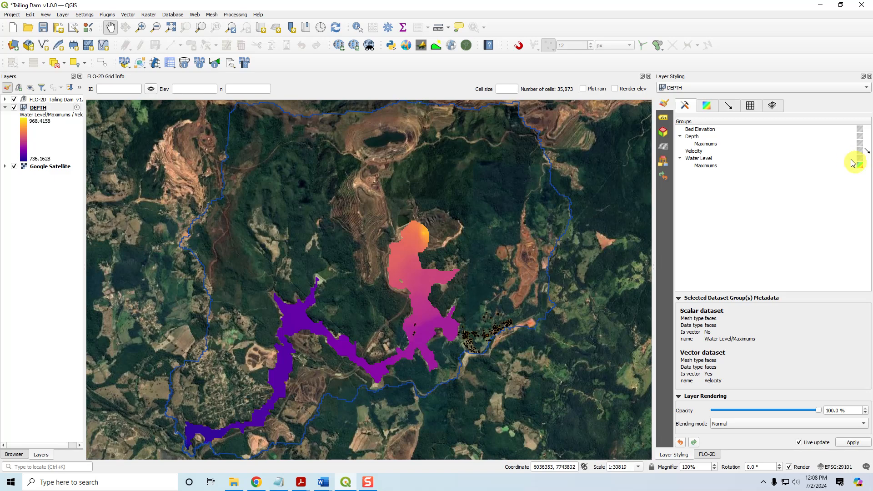
left_click(858, 136)
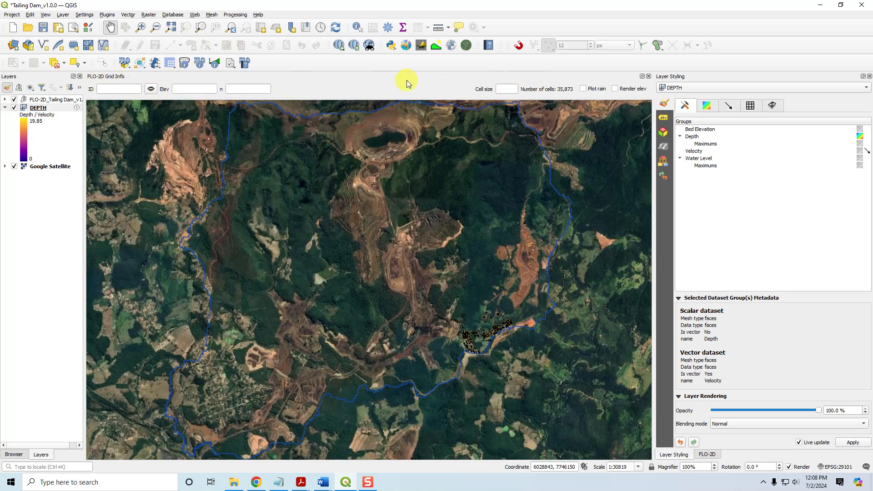
Close the Grid Info panel and open the Temporal Controller with animated navigation for the DEPTH layer
left_click(649, 77)
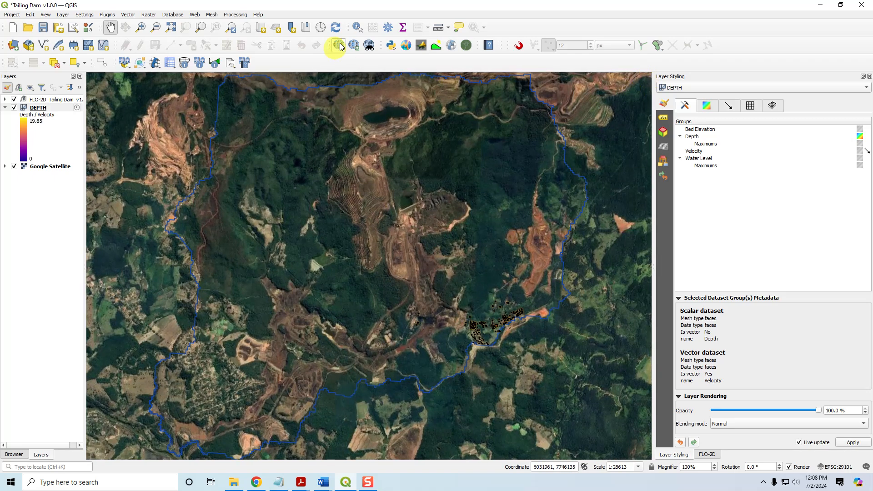
left_click(320, 28)
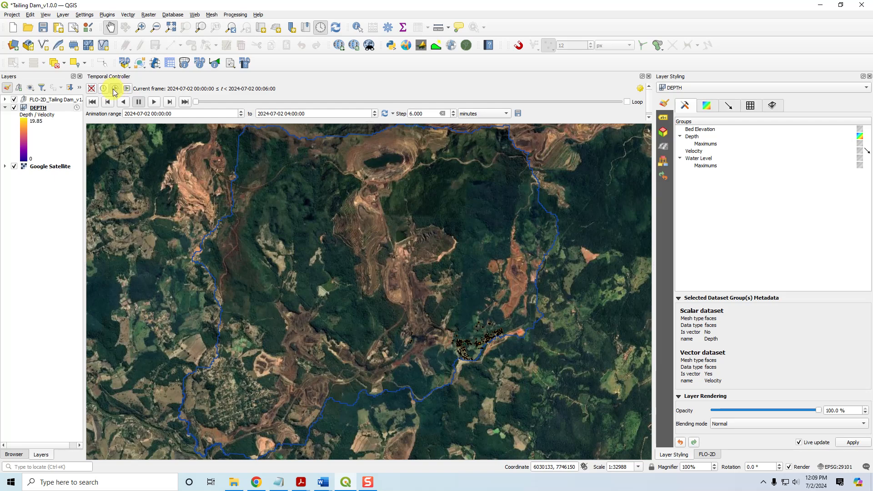
left_click(50, 108)
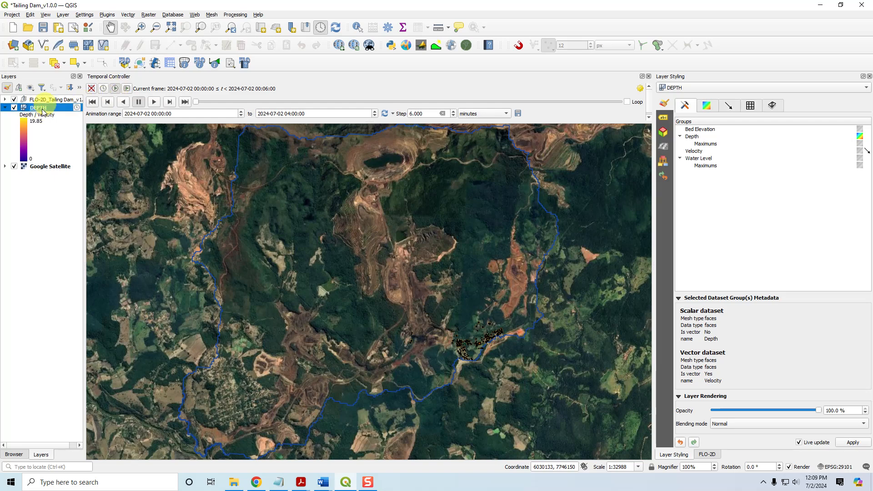
left_click(115, 89)
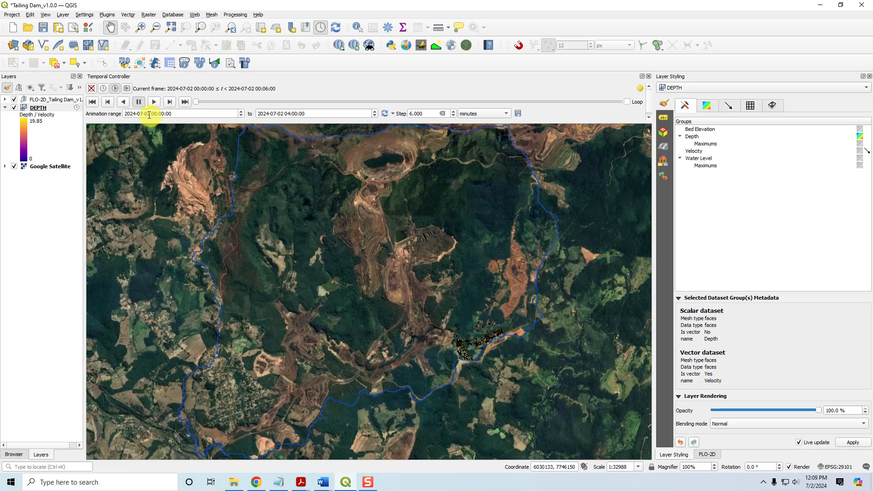
Inspect the animation range fields and zoom in on the flood front to examine the velocity arrows
left_click_drag(150, 114, 179, 116)
left_click_drag(312, 113, 258, 114)
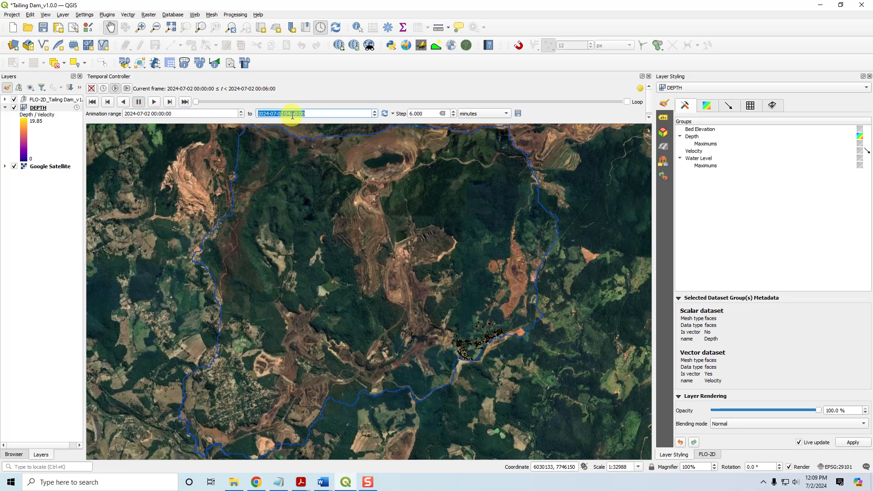
left_click_drag(319, 113, 263, 114)
left_click(288, 113)
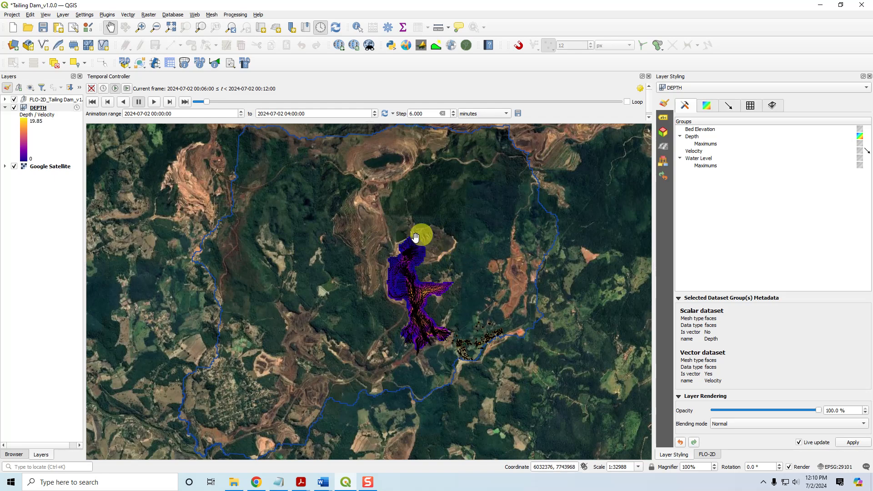
scroll(443, 247, "up", 2)
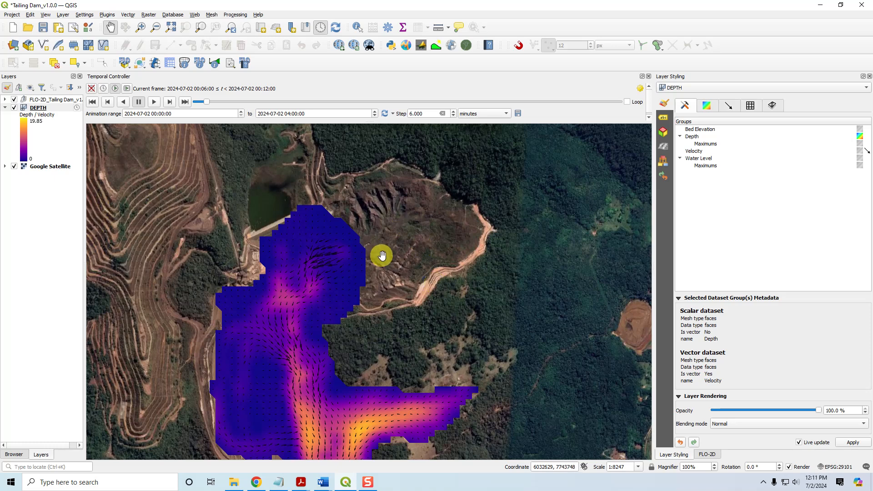
scroll(383, 253, "down", 1)
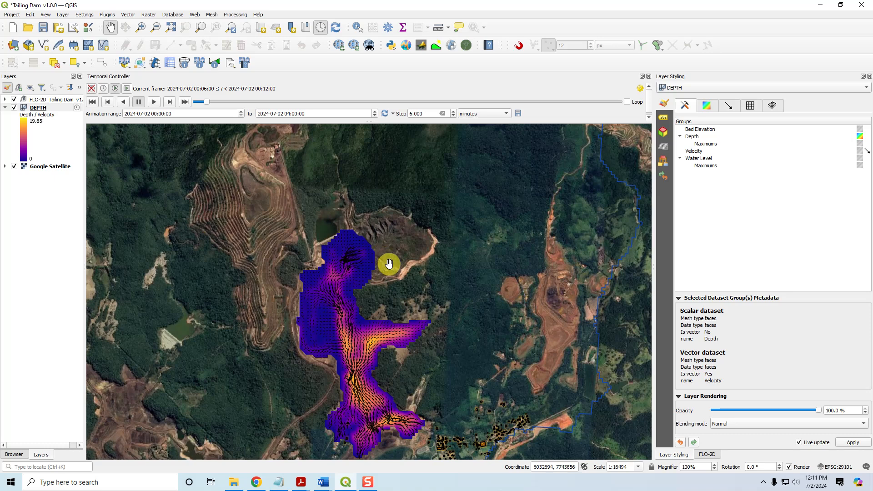
left_click_drag(392, 275, 412, 221)
scroll(412, 221, "down", 1)
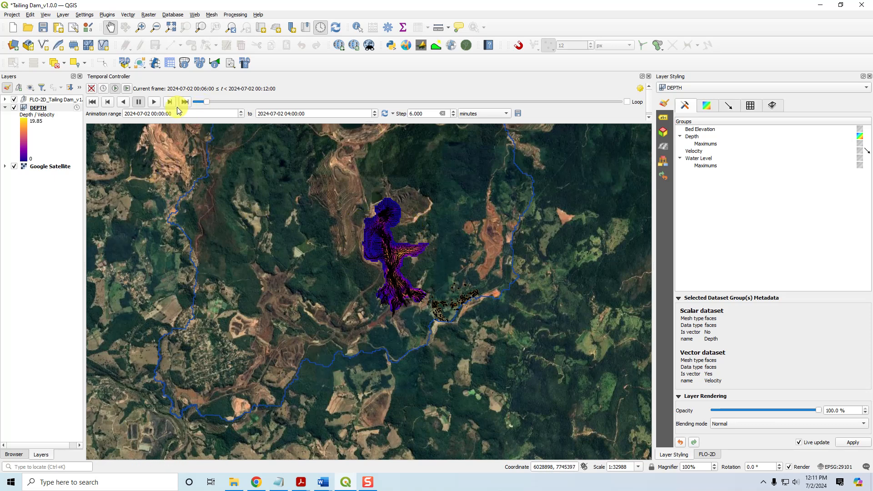
Step the animation forward frame by frame, play it, and scrub the time slider to about 03:00
left_click(172, 105)
left_click(170, 104)
left_click(171, 104)
left_click(170, 104)
left_click(171, 104)
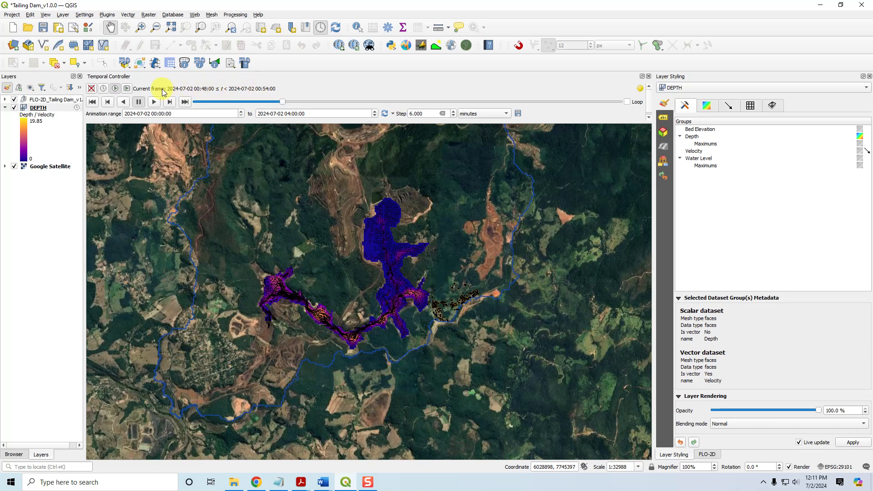
left_click(170, 102)
left_click(171, 102)
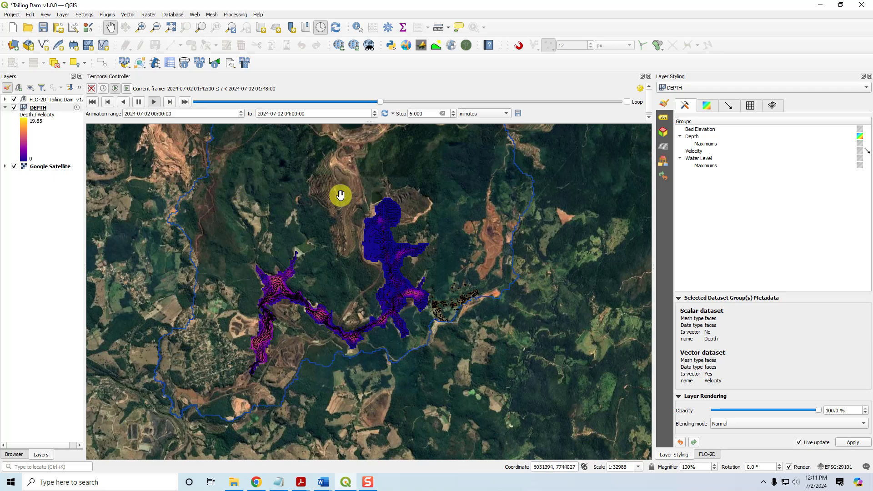
left_click(140, 103)
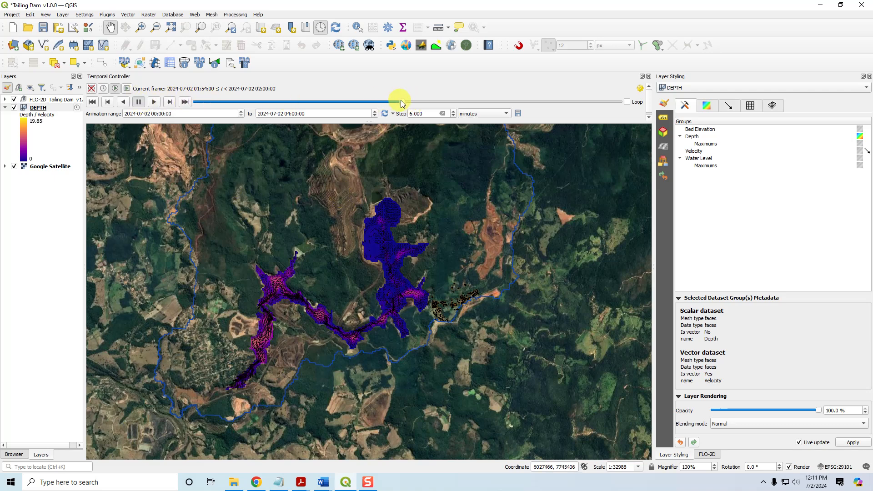
left_click_drag(404, 104, 520, 111)
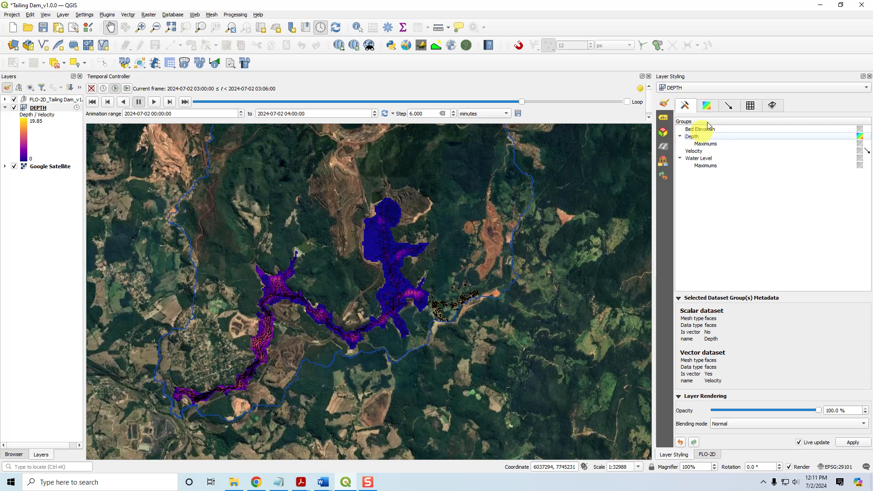
Review the DEPTH layer's contour, vector and dataset symbology settings
left_click(707, 106)
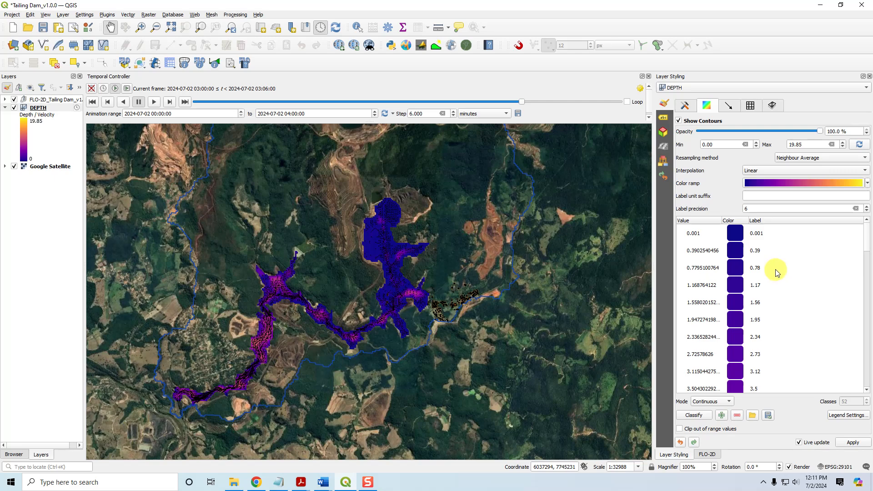
left_click(728, 107)
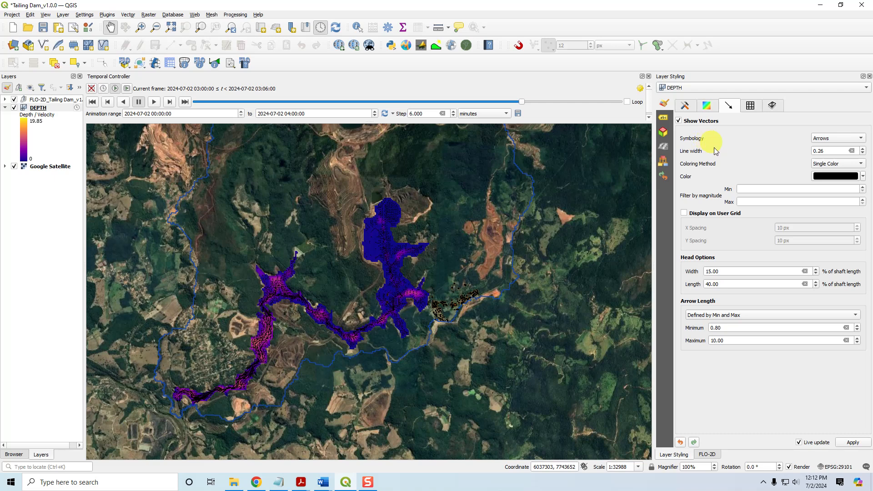
left_click(686, 107)
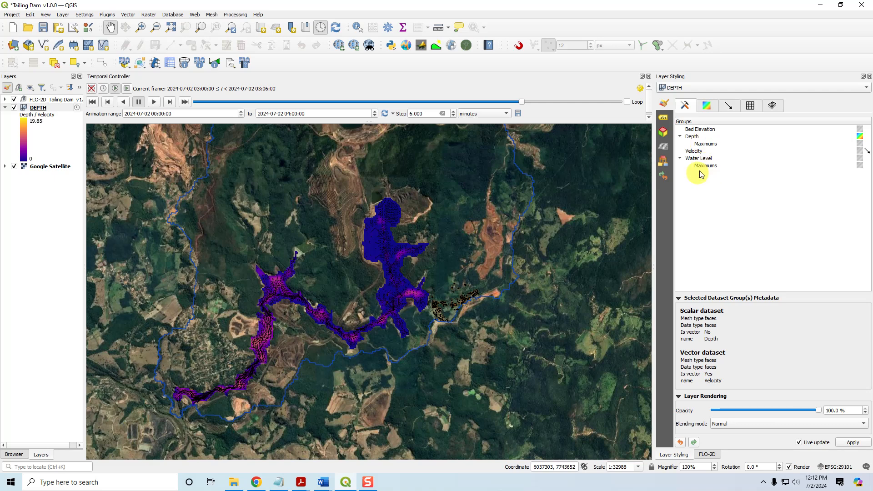
Toggle the velocity vector display off and back on, and recheck the vector settings
left_click(866, 152)
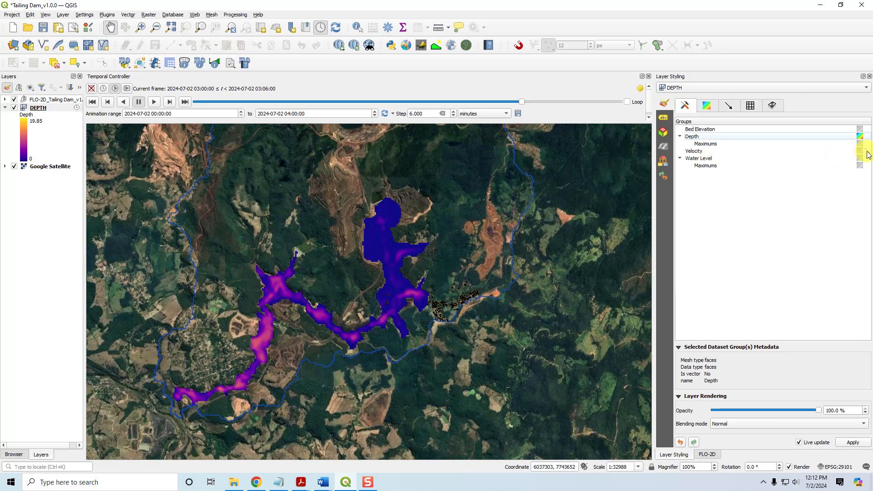
left_click(867, 154)
left_click(868, 153)
left_click(867, 154)
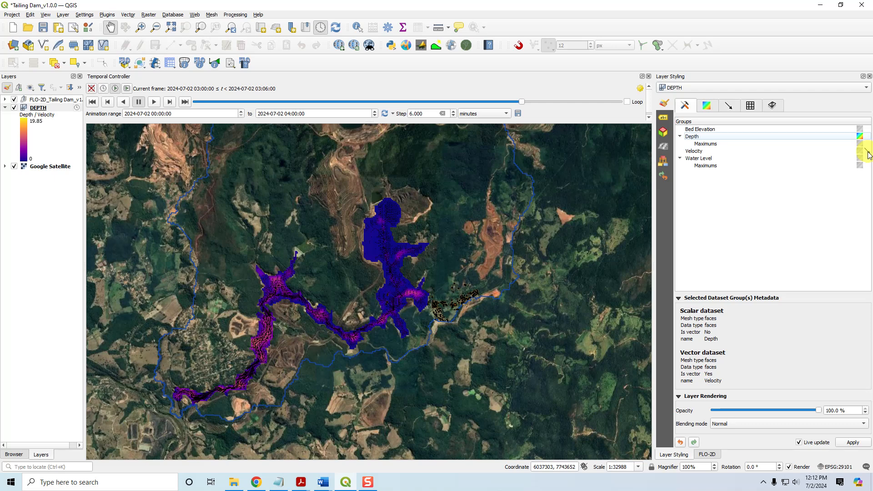
left_click(728, 105)
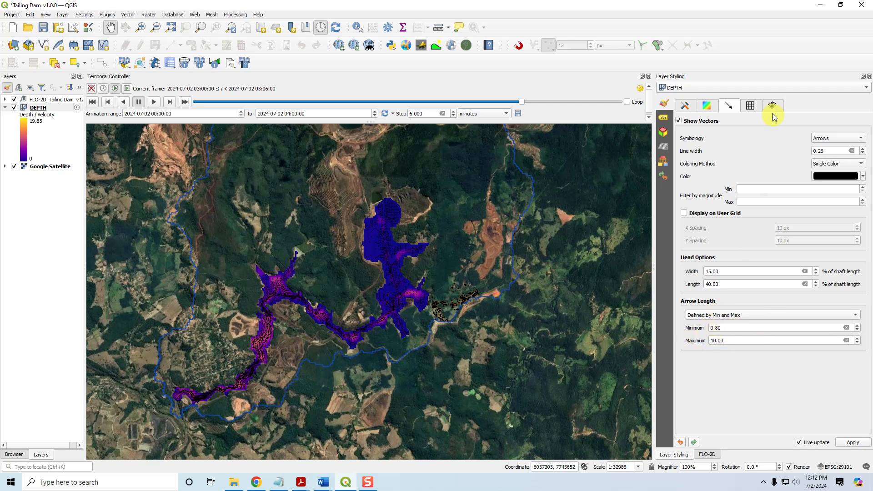
left_click(684, 106)
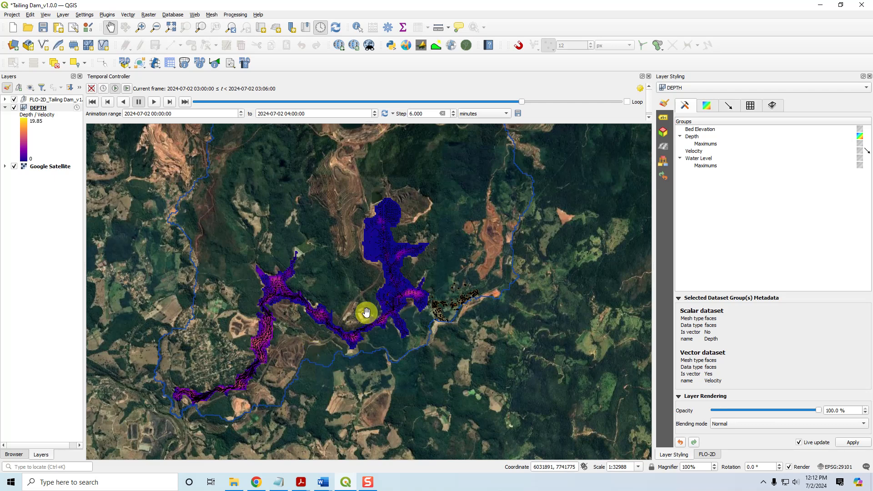
Zoom to the full extent of the FLO-2D group and open the FLO-2D MapCrafter
left_click(45, 100)
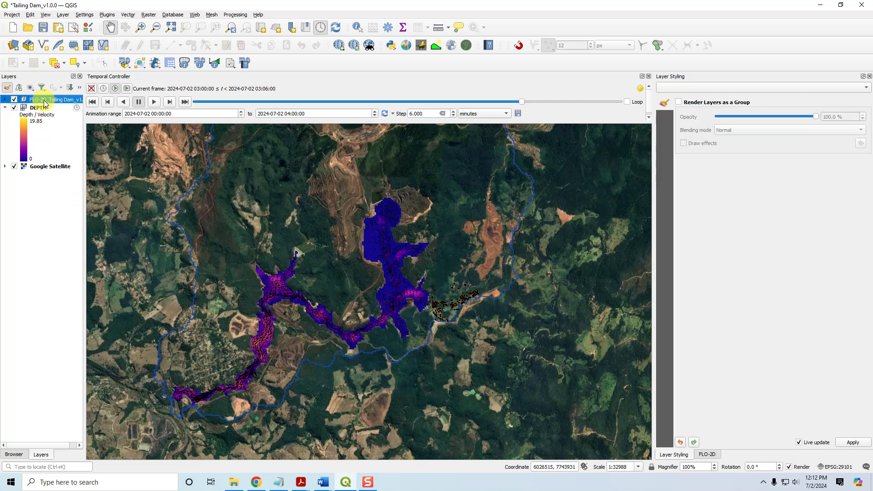
left_click(171, 28)
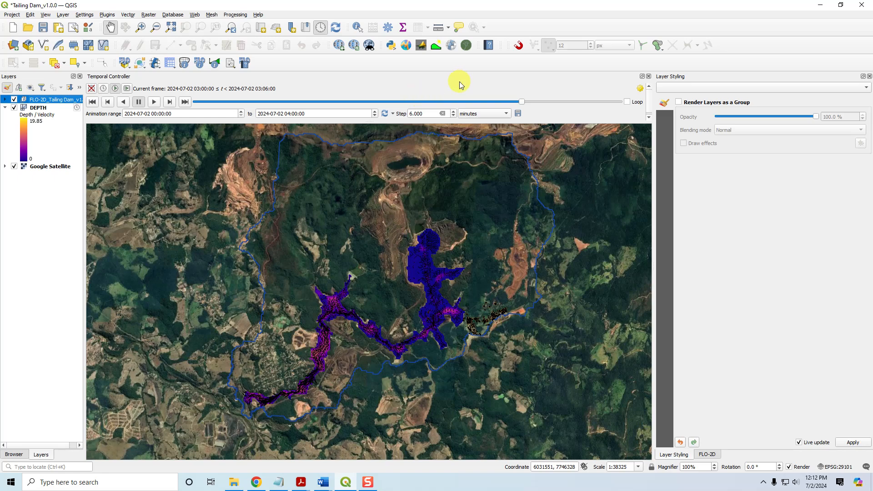
left_click(407, 46)
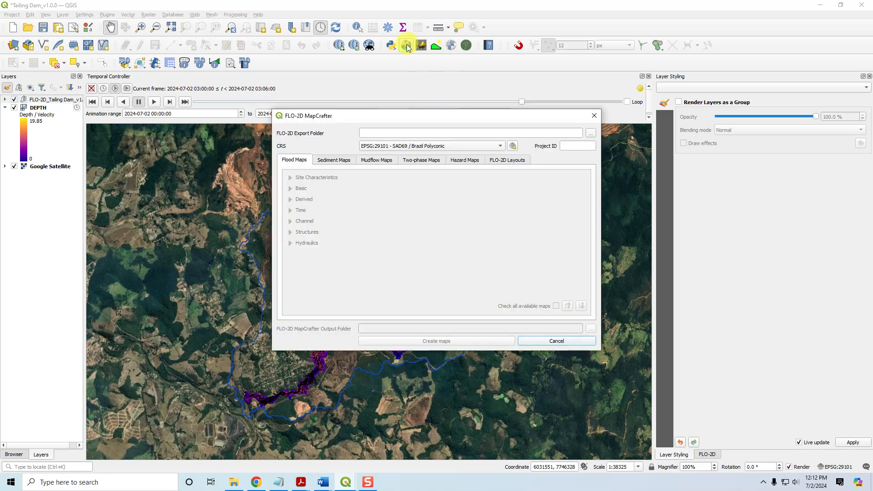
Set the MapCrafter export folder to TDT Animation and switch to the FLO-2D Layouts section
left_click(508, 162)
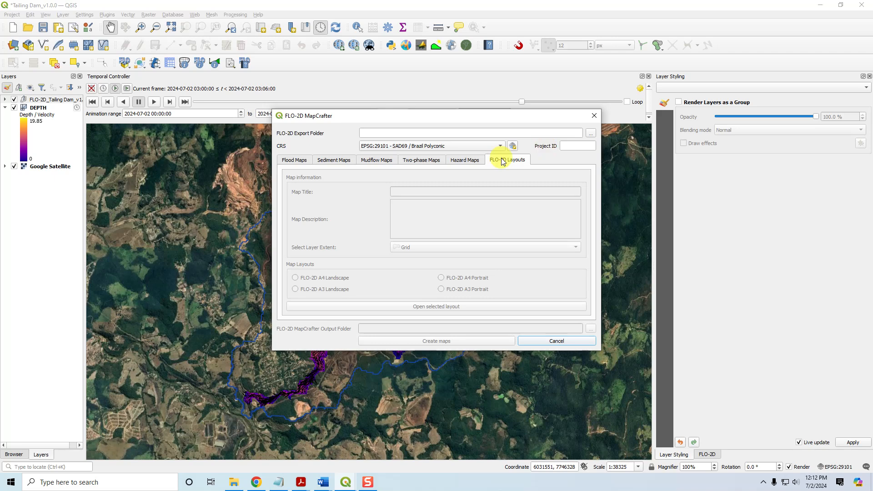
left_click(591, 133)
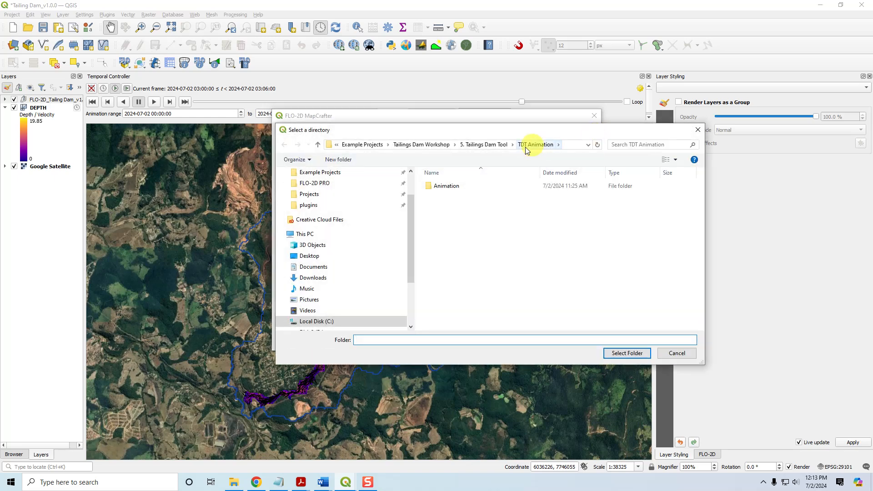
left_click(633, 356)
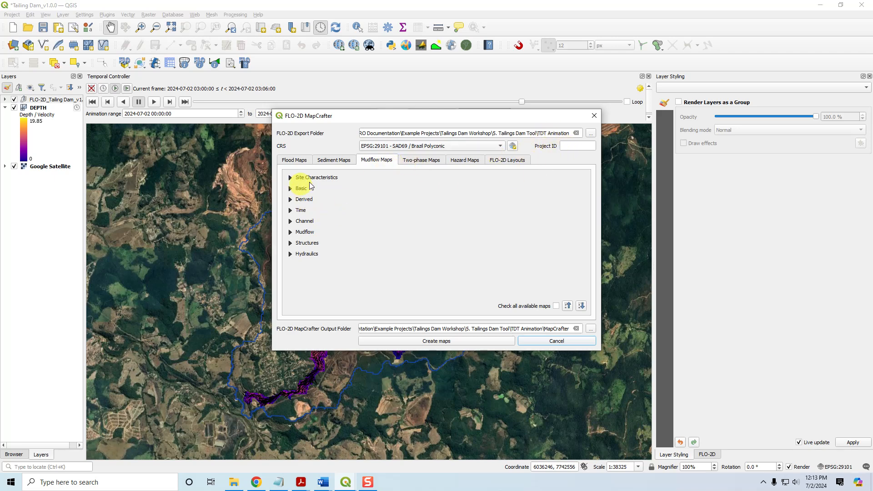
left_click(513, 161)
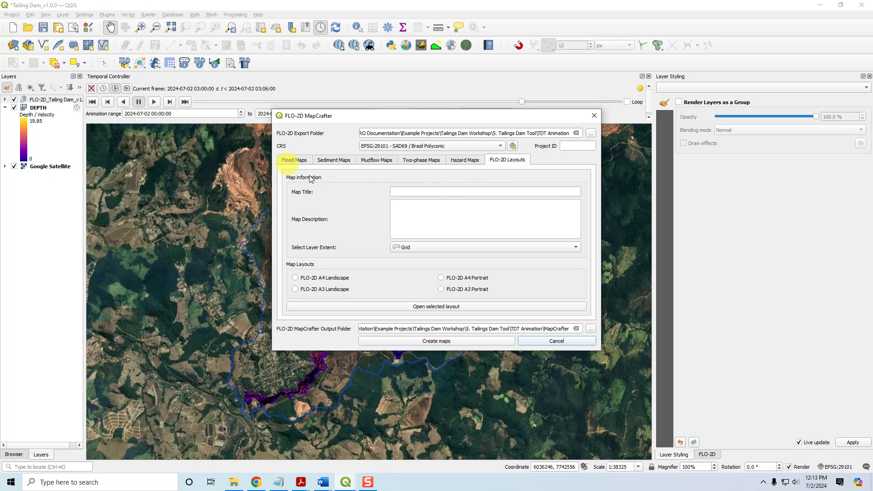
left_click(360, 161)
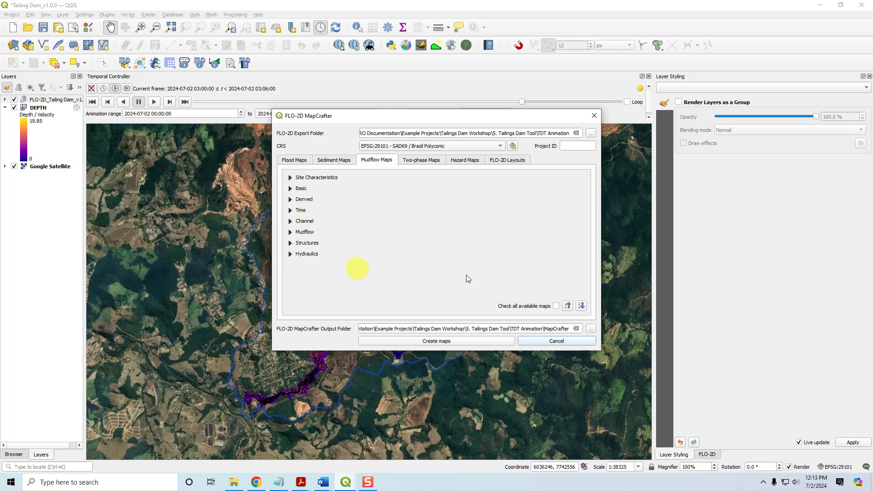
left_click(507, 162)
Enter the map title 'Tailings Dam Tool Flood Results' and description '15 min Filtered Stack Failure' and '0.5 Cv'
left_click(433, 194)
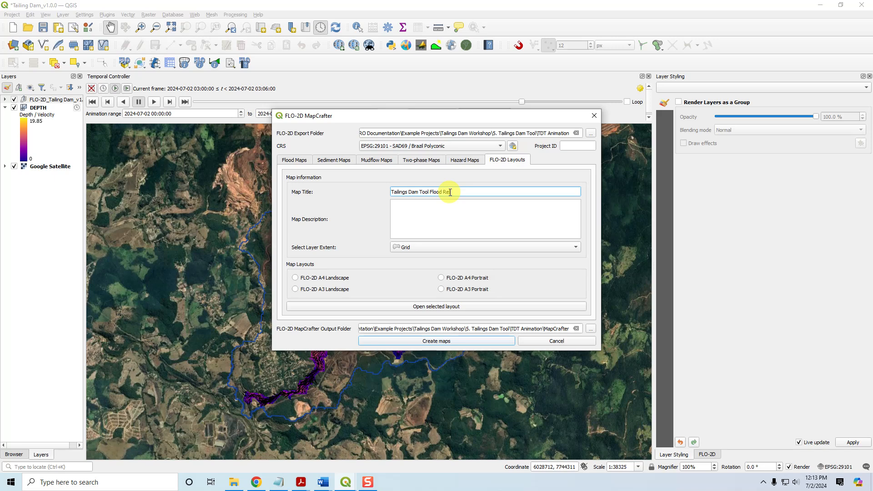
left_click(437, 211)
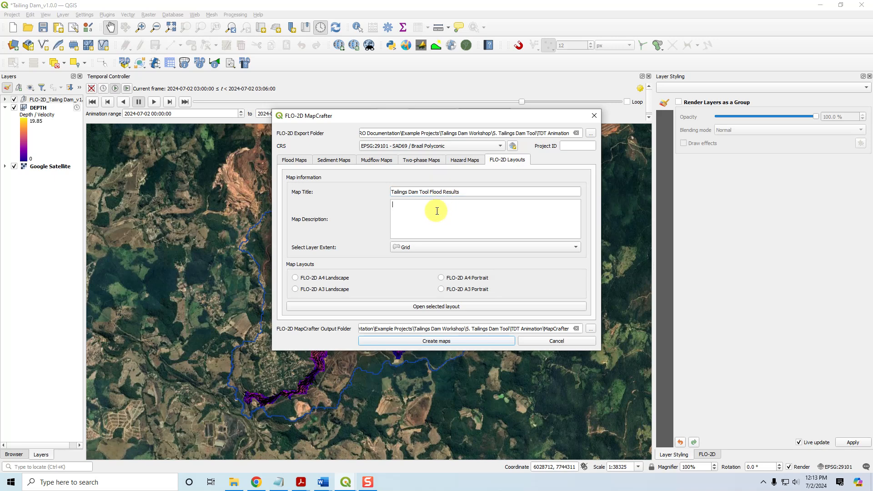
type("15 m")
type("in TSF F")
type("k Fail")
type("ure")
key("Return")
type("0.5 Cv")
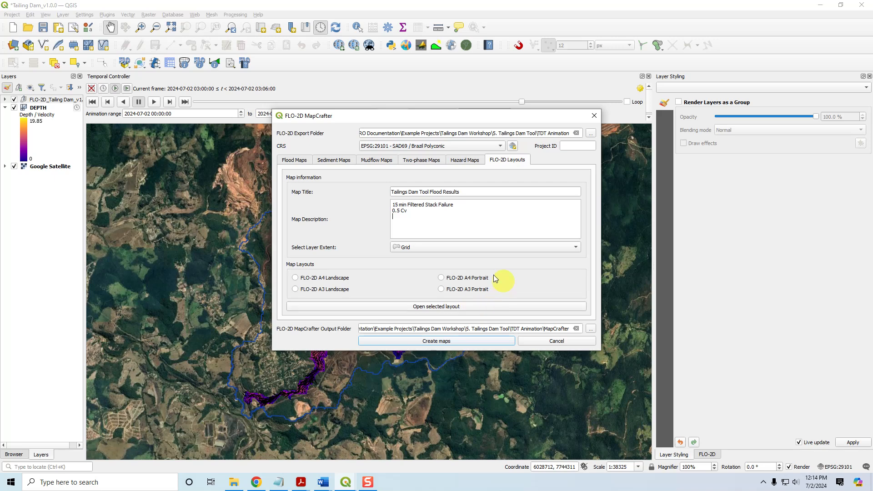
Open an A4 Landscape layout and inspect its logo, title, scale bar, map info and footer items
left_click(331, 278)
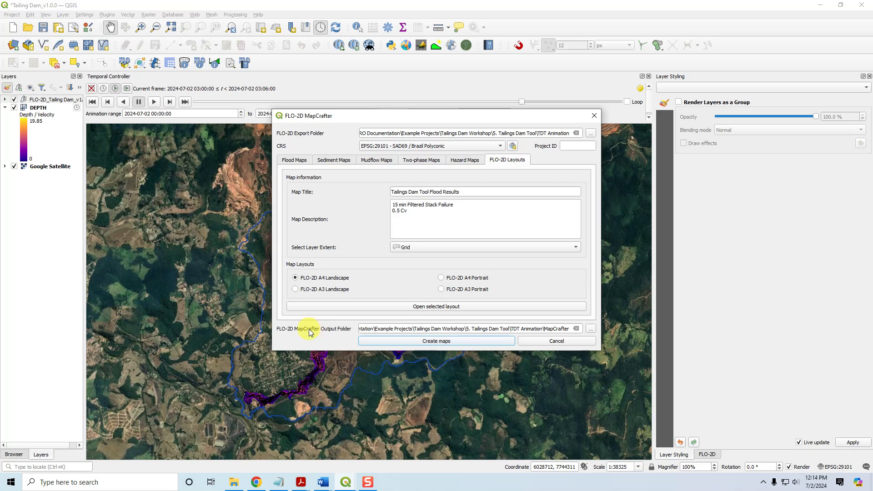
left_click(448, 307)
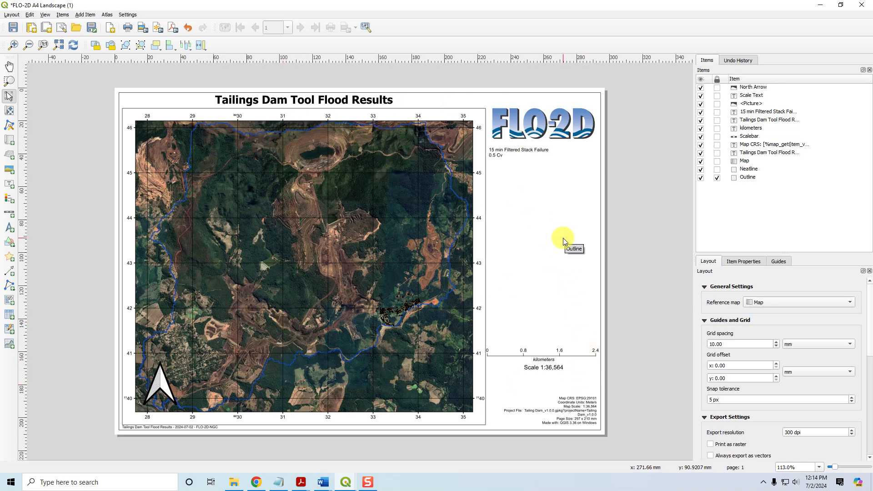
left_click(537, 125)
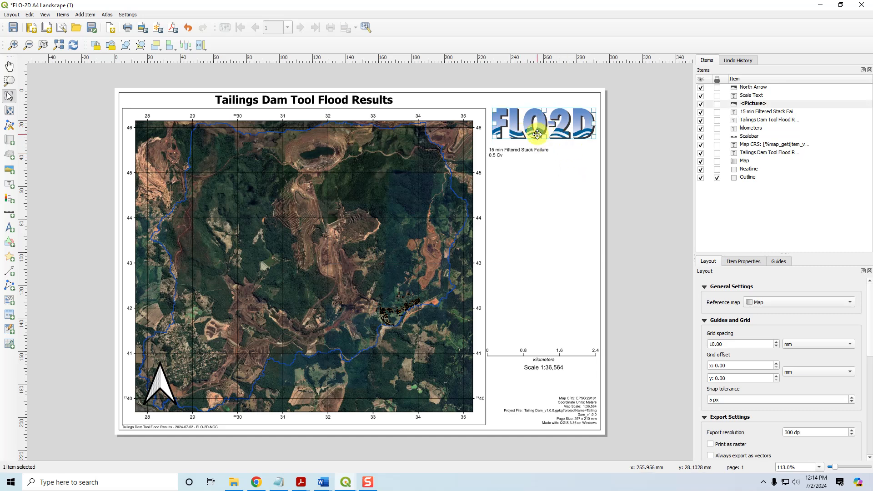
left_click(262, 102)
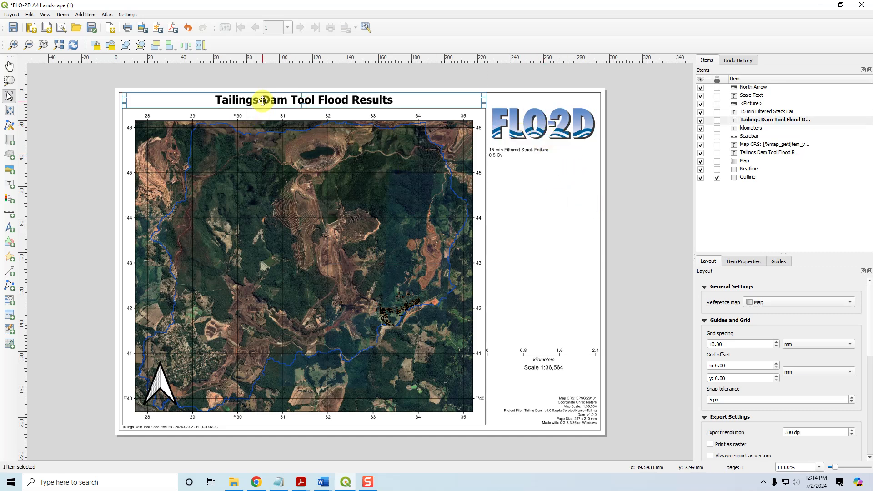
left_click(558, 364)
left_click(555, 350)
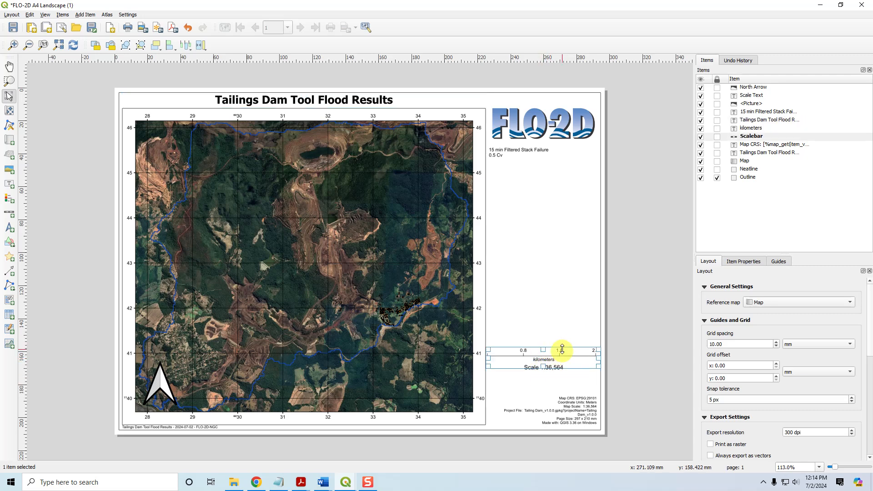
left_click(580, 406)
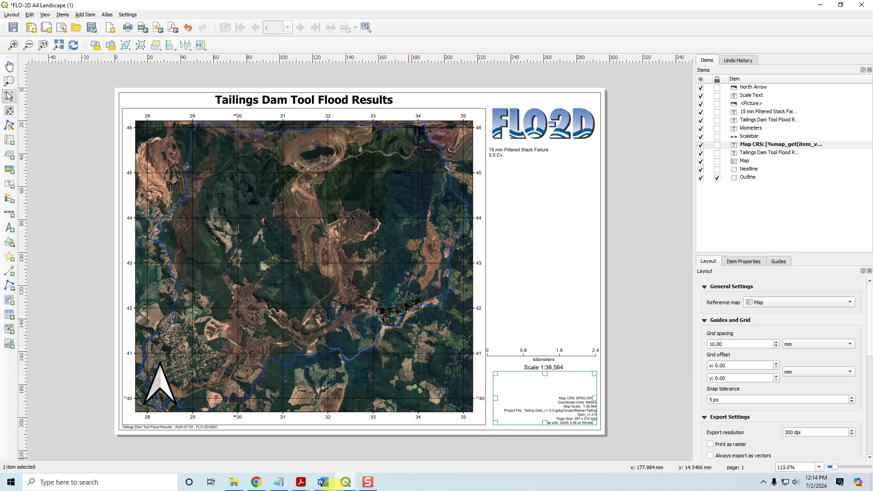
left_click(168, 428)
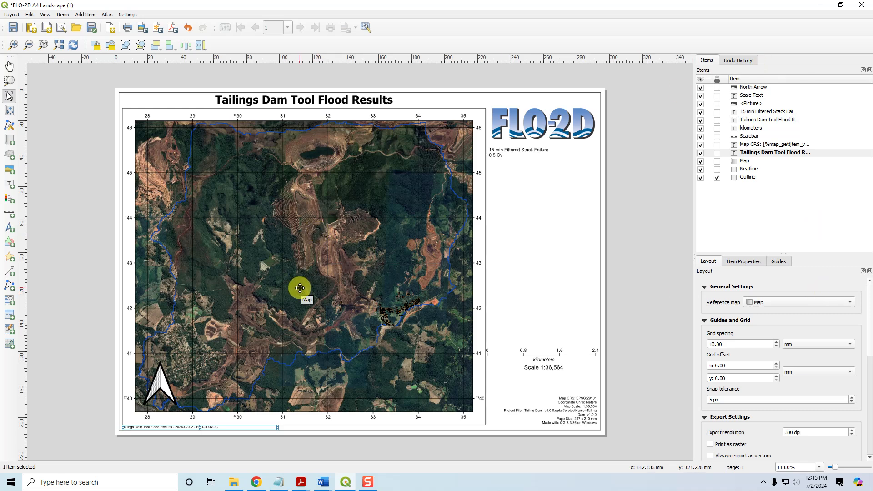
Save the project, close the layout window and cancel the MapCrafter dialog
left_click(13, 28)
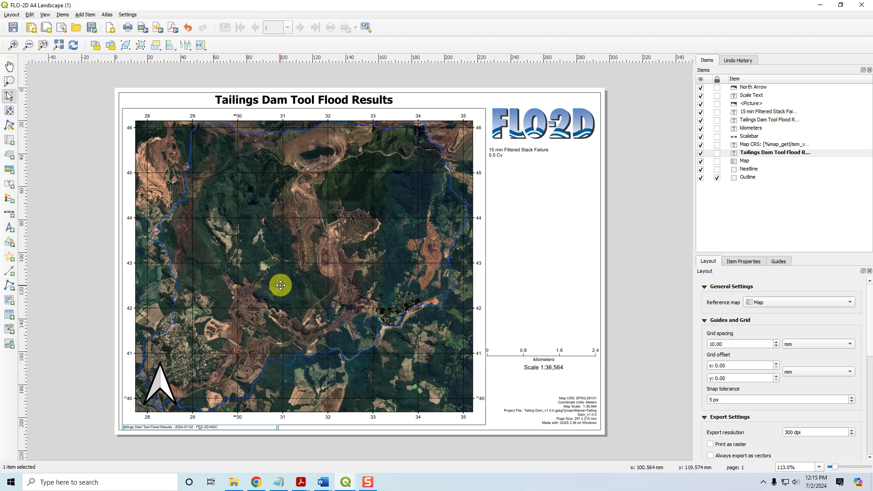
left_click(866, 4)
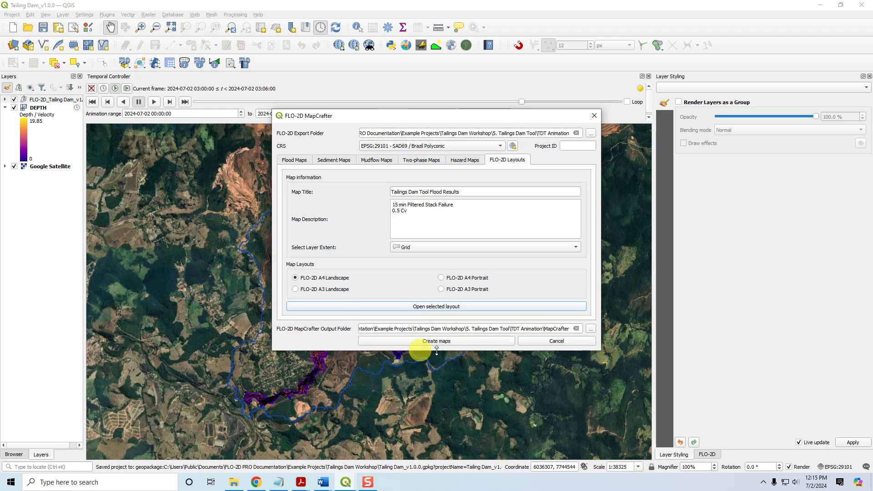
left_click(568, 341)
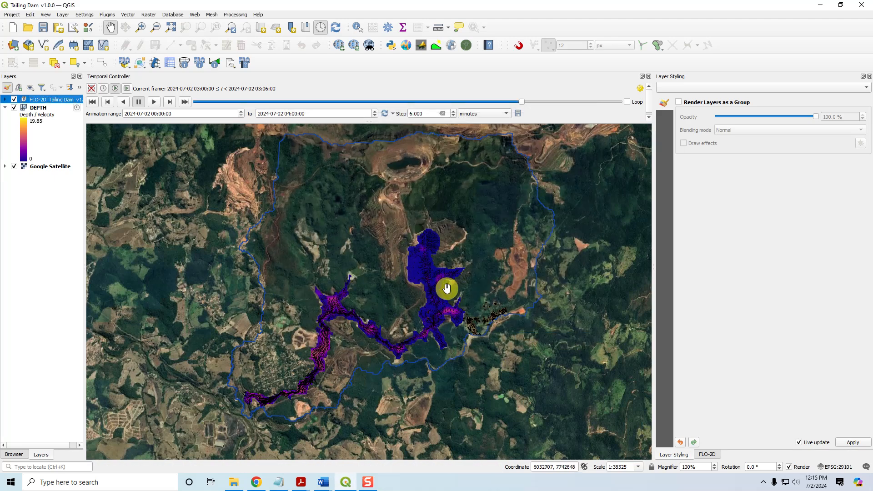
Browse in File Explorer to the MapCrafter folder inside TDT Animation
left_click(234, 482)
left_click(407, 146)
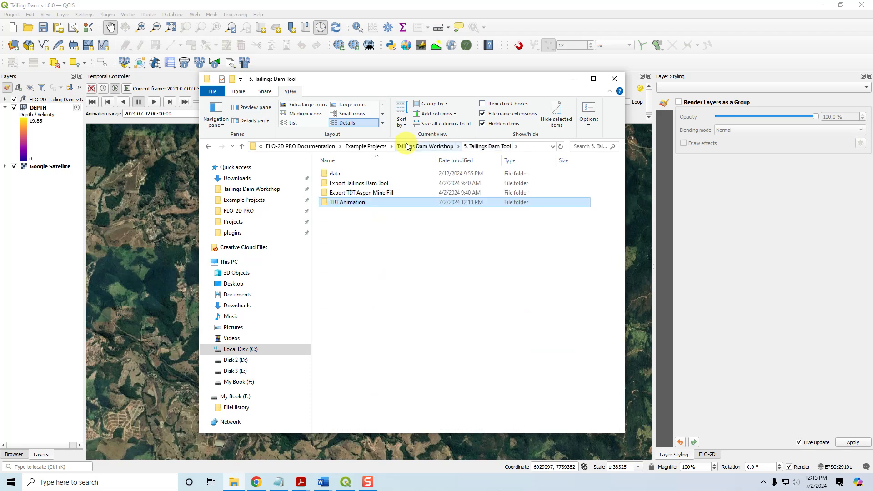
double_click(351, 202)
double_click(342, 183)
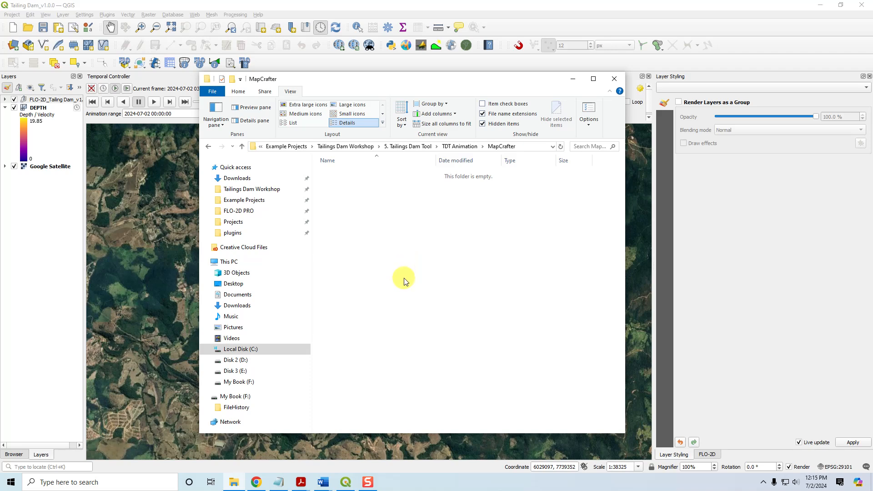
left_click(572, 78)
Reopen the FLO-2D A4 Landscape (1) print layout from the project's layouts
left_click(12, 17)
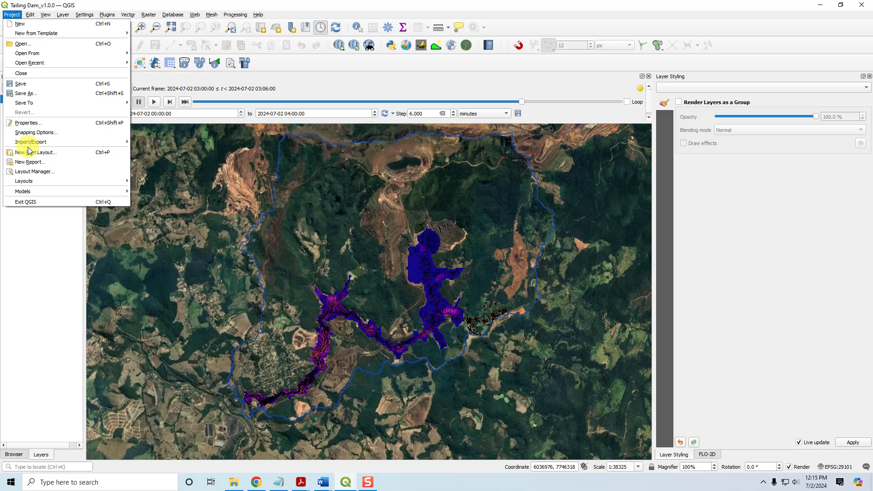
mouse_move(27, 181)
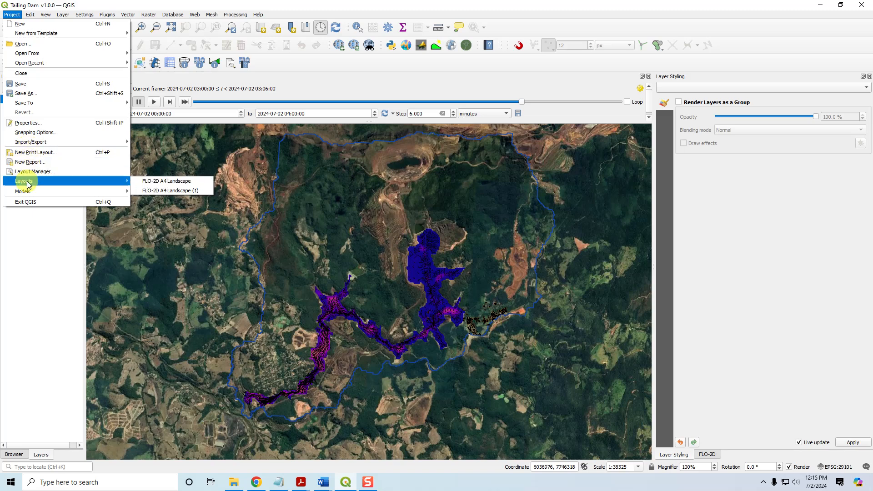
left_click(162, 191)
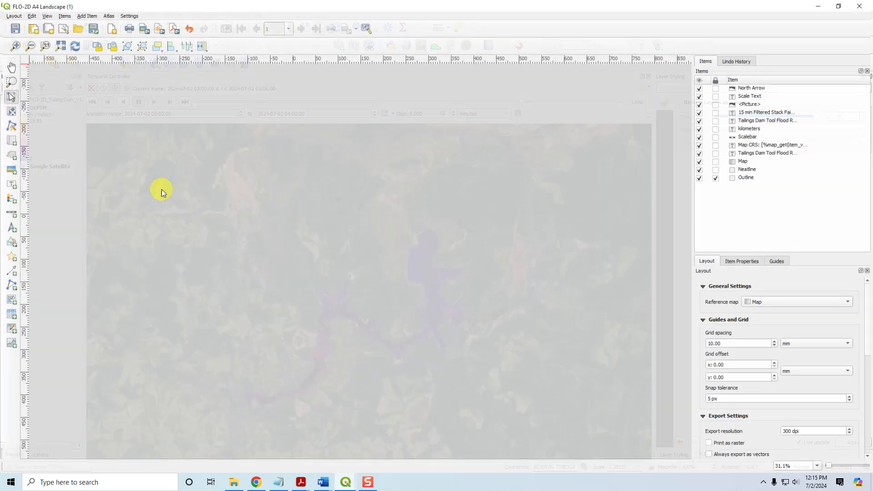
Save the layout as a template over Animation Mapping Layout.qpt and close the layout window
left_click(93, 28)
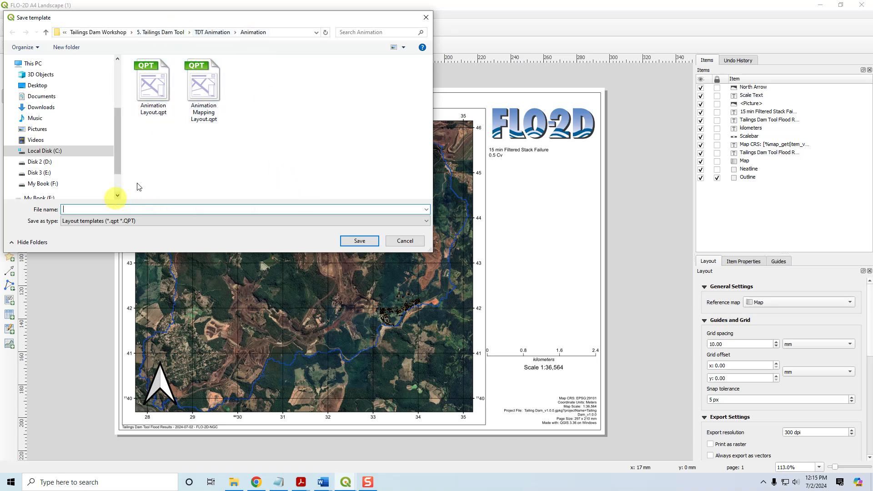
left_click(206, 77)
left_click(359, 241)
left_click(449, 241)
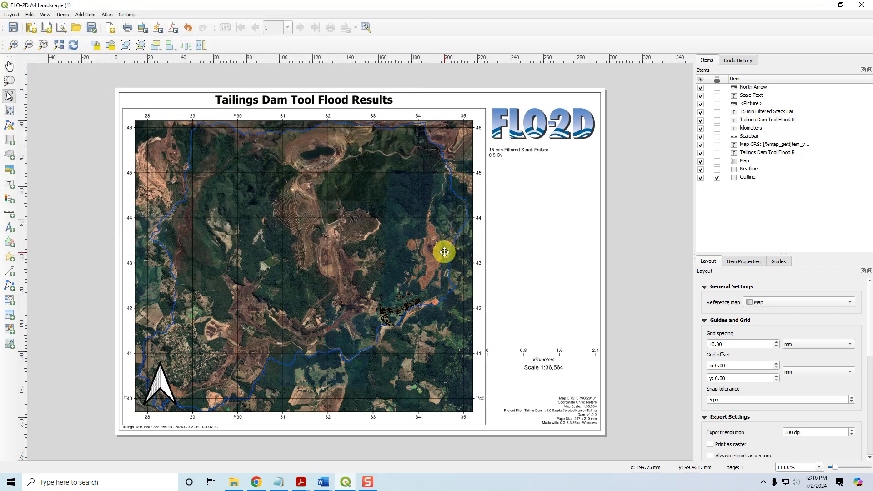
left_click(863, 5)
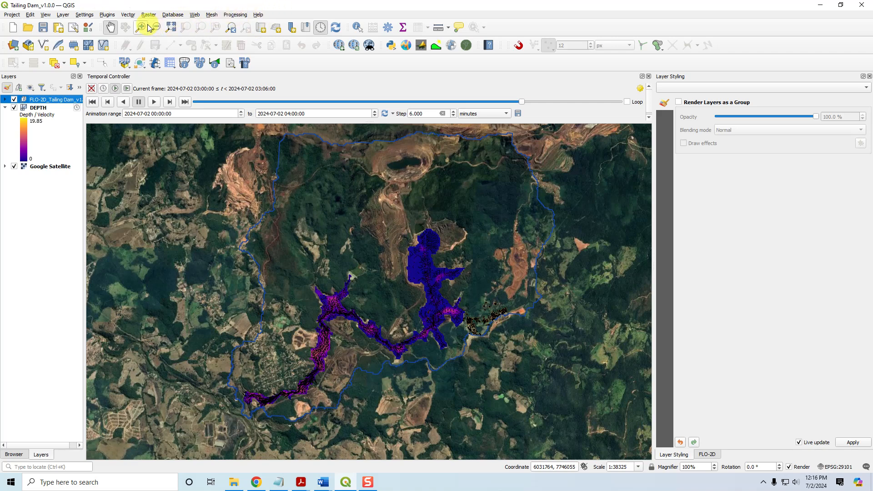
Enable the Crayfish plugin in the plugin manager and close the manager
left_click(109, 15)
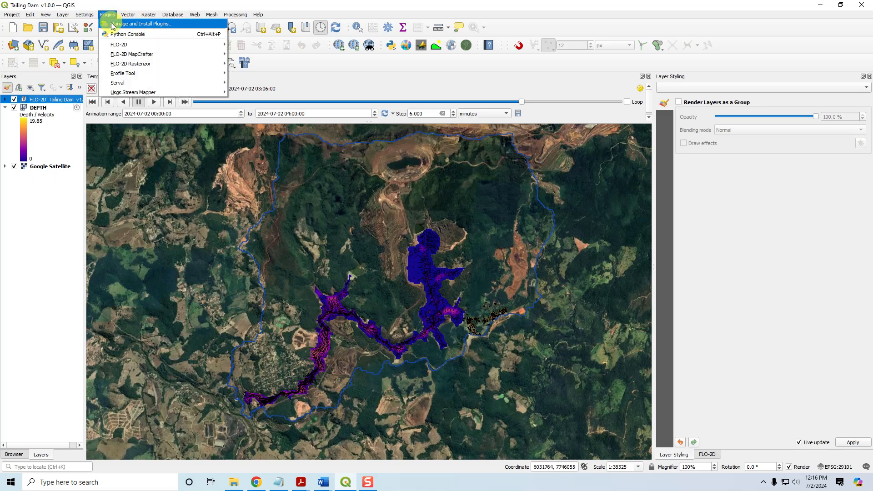
left_click(113, 24)
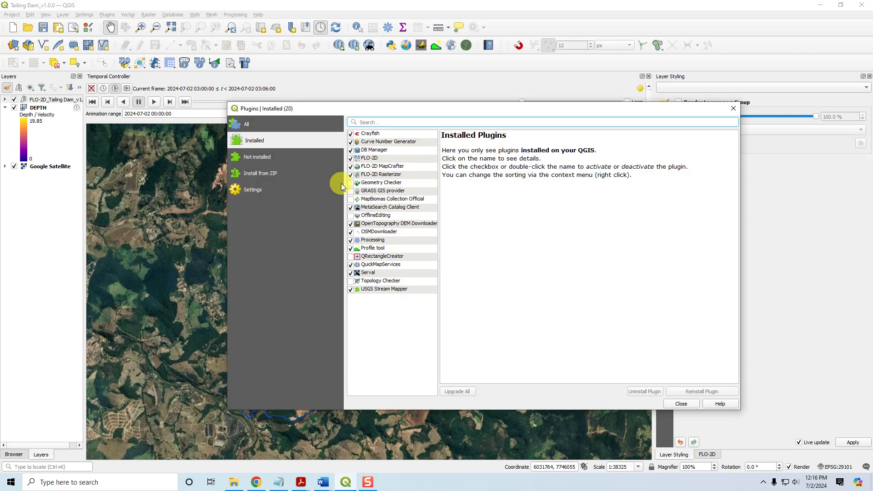
left_click(368, 135)
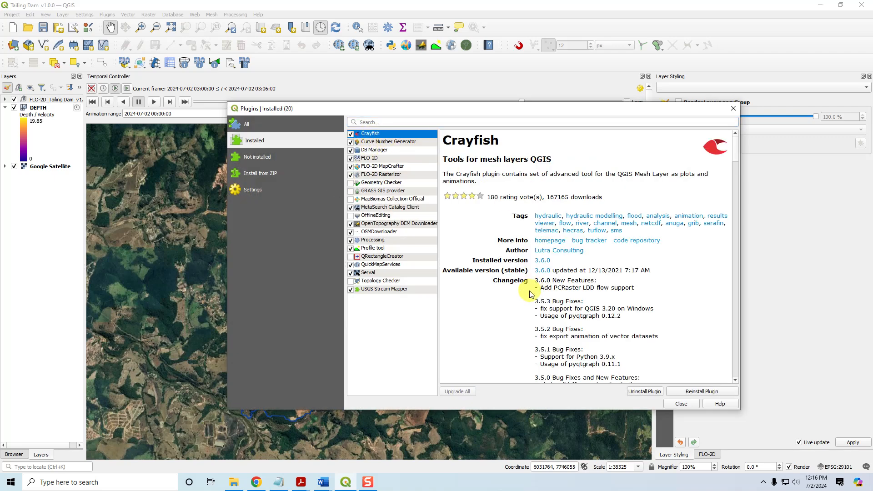
left_click(351, 134)
left_click(682, 404)
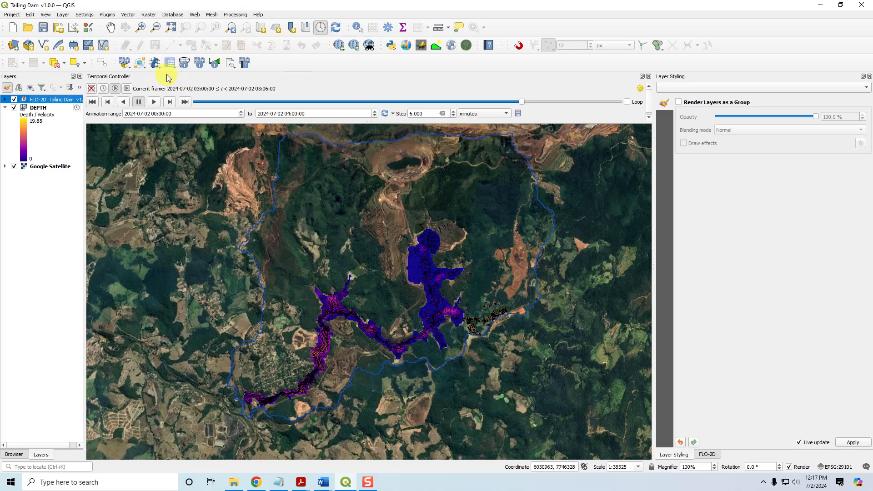
Try to start the Crayfish Export Animation command without a mesh layer selected
left_click(212, 15)
mouse_move(230, 42)
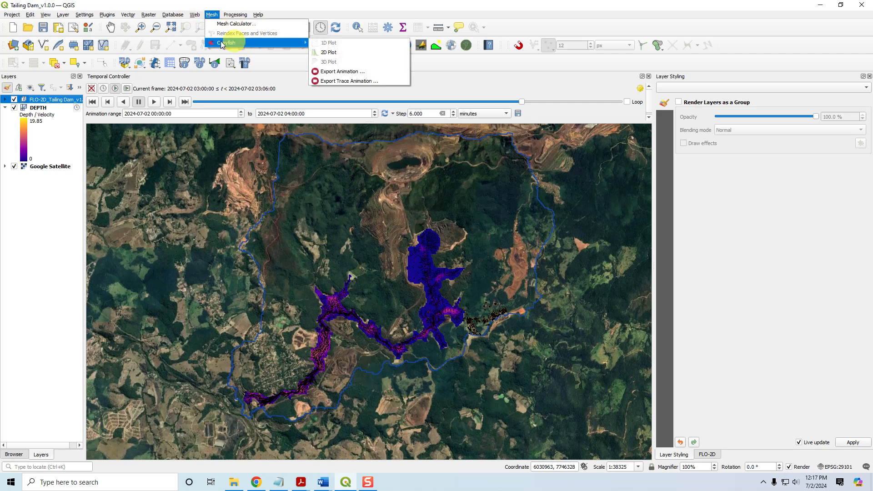
left_click(344, 72)
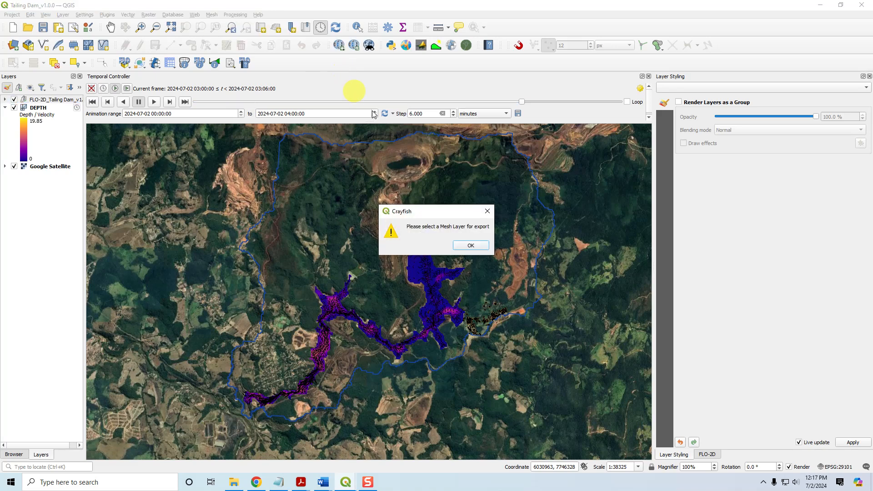
left_click(470, 245)
Select the DEPTH mesh layer and open the Crayfish Export Animation dialog
left_click(45, 108)
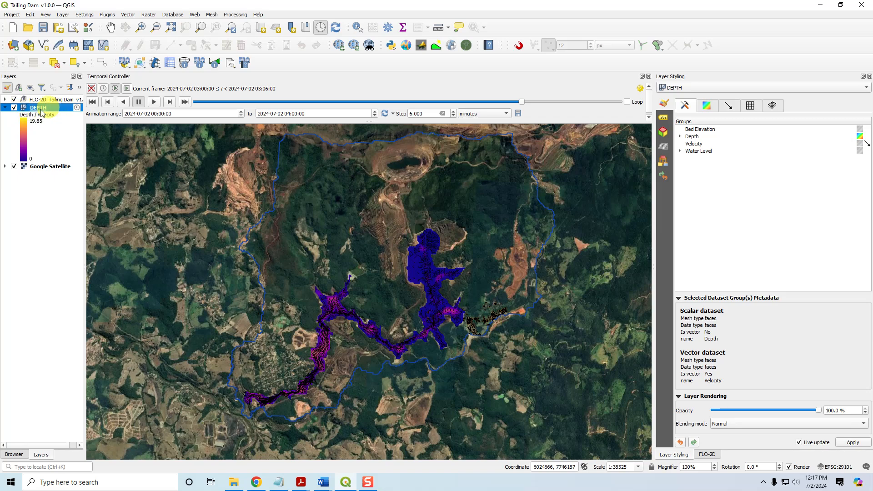
left_click(211, 15)
mouse_move(230, 43)
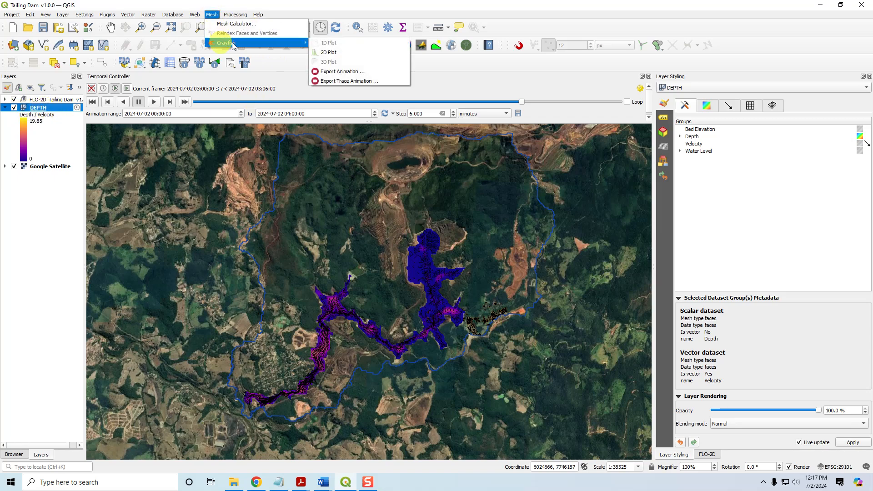
left_click(351, 72)
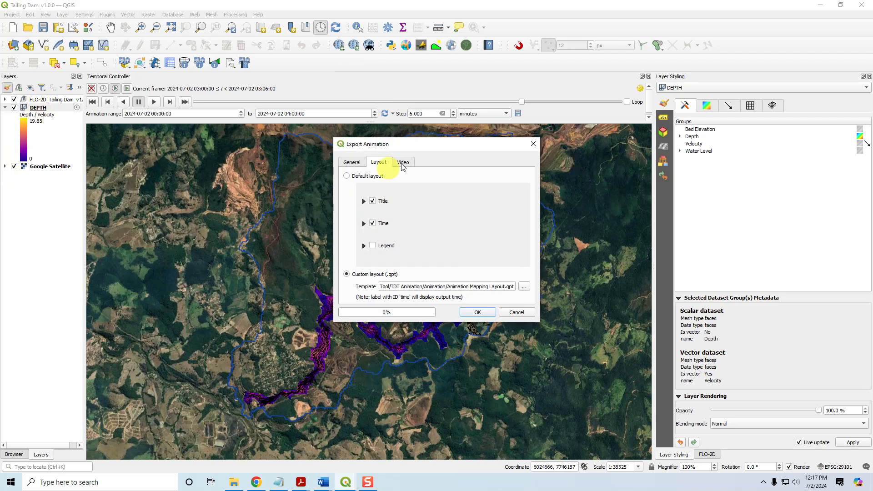
Set the animation export start time to 0 d 00:00:00
left_click(352, 163)
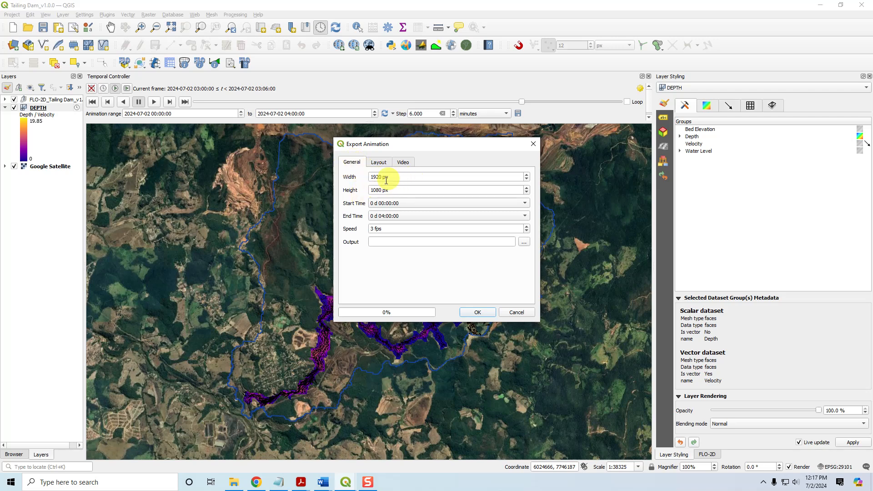
left_click(414, 205)
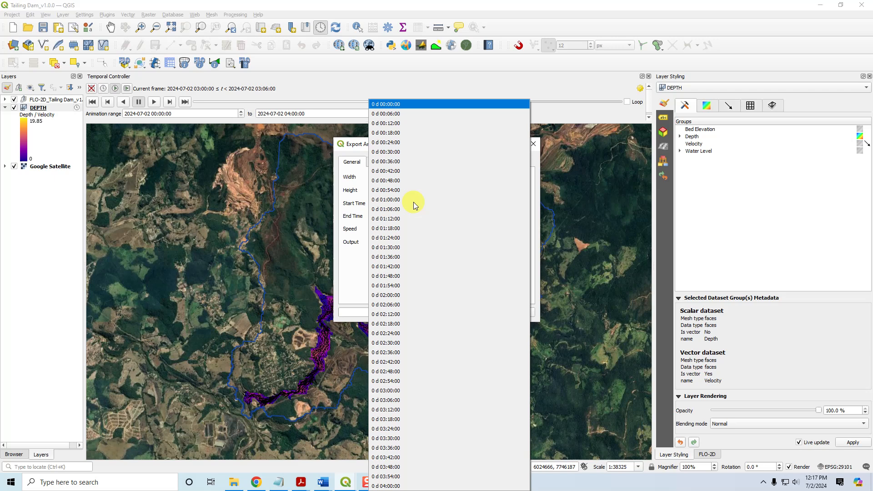
left_click(384, 104)
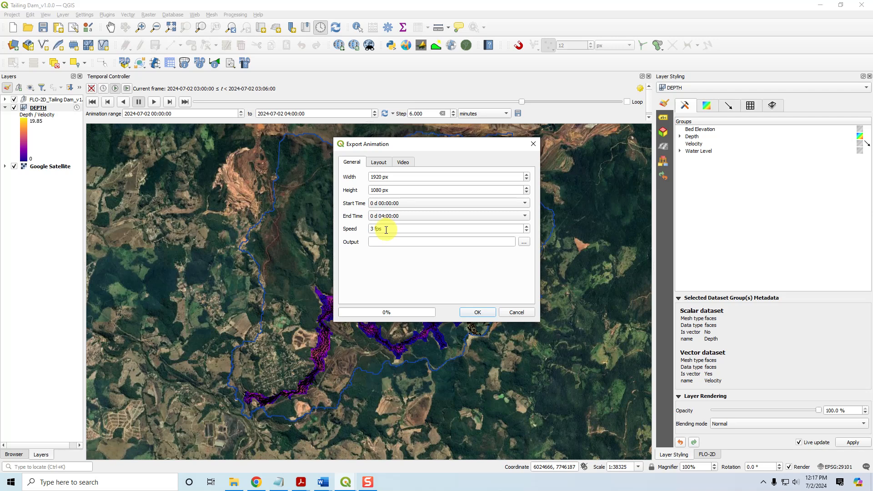
left_click_drag(386, 229, 364, 228)
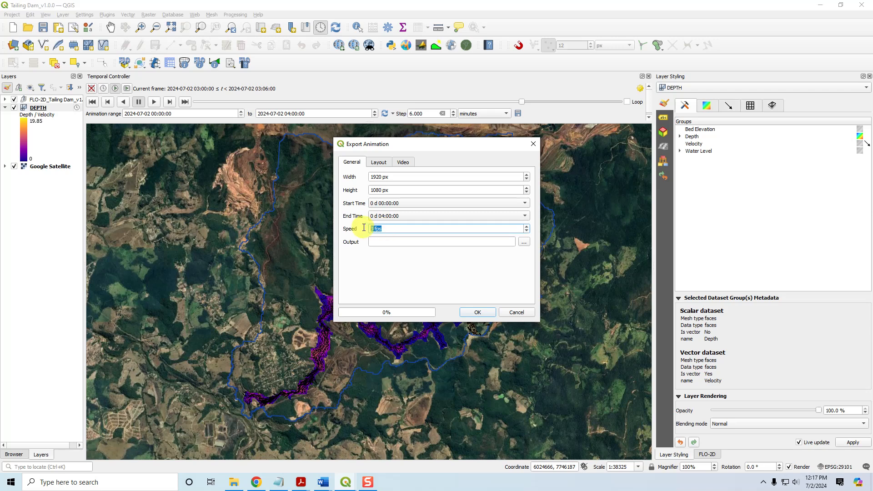
Set the output file to TDT Animation1.avi in the TDT Animation\Animation folder
left_click(391, 241)
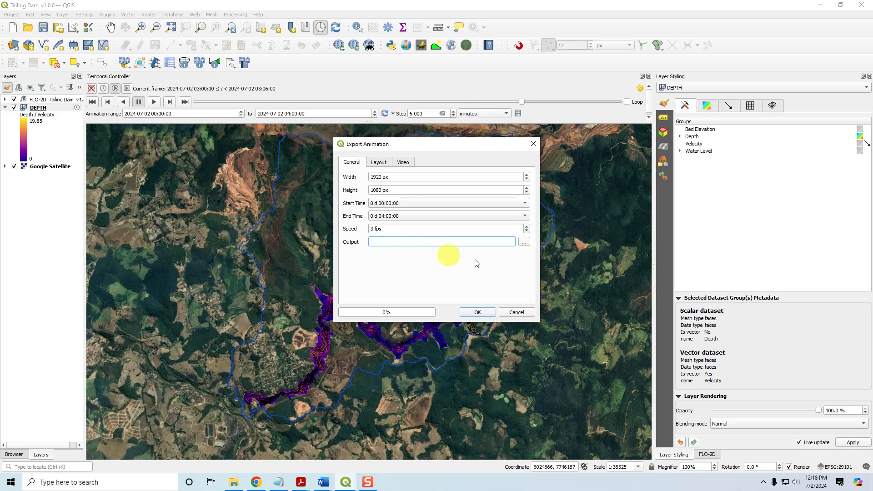
left_click(525, 244)
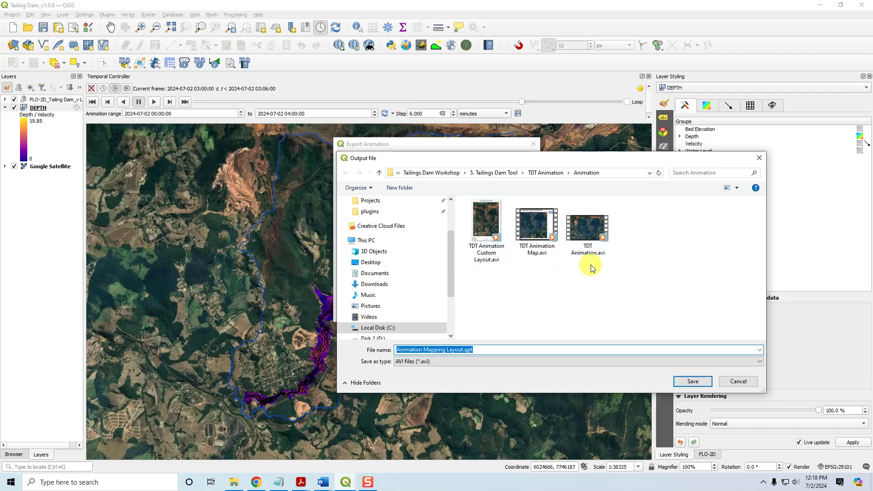
left_click(583, 255)
left_click(434, 349)
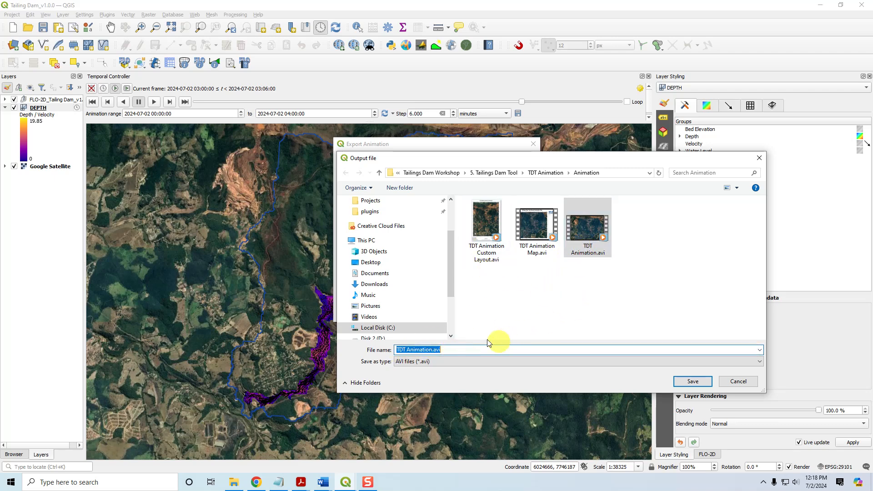
left_click(432, 349)
type("1")
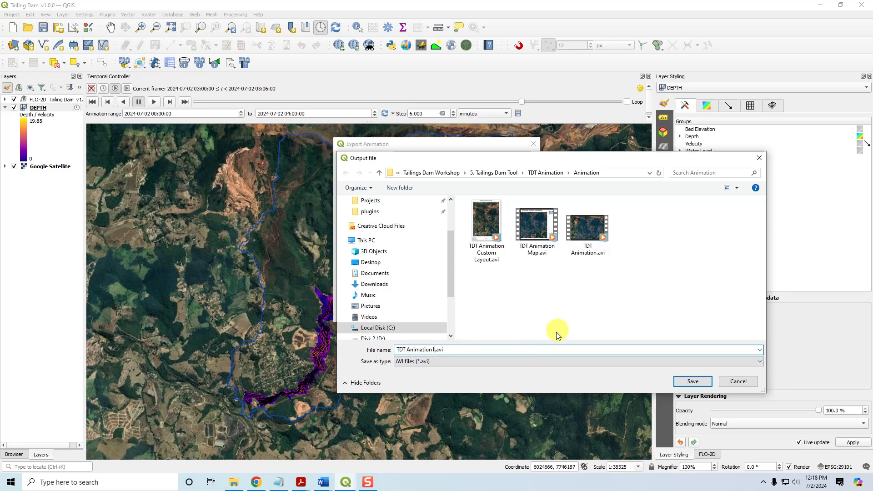
left_click(693, 381)
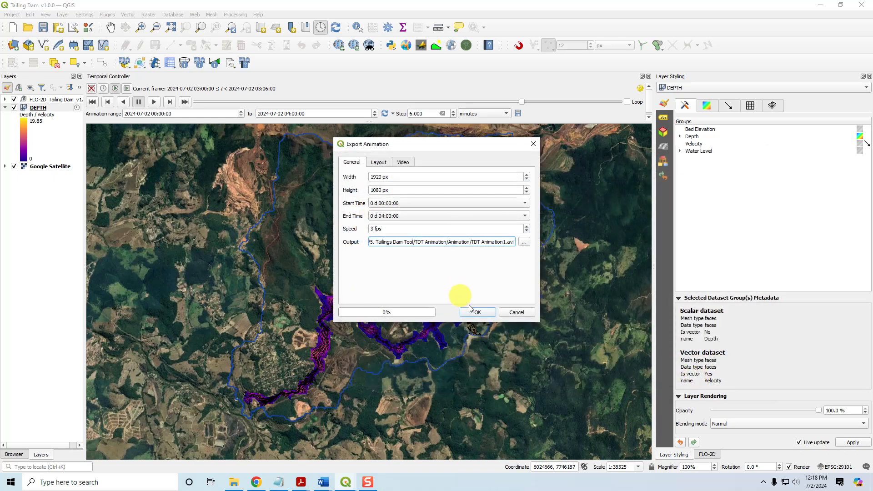
Choose a custom layout using the Animation Mapping Layout.qpt template
left_click(378, 162)
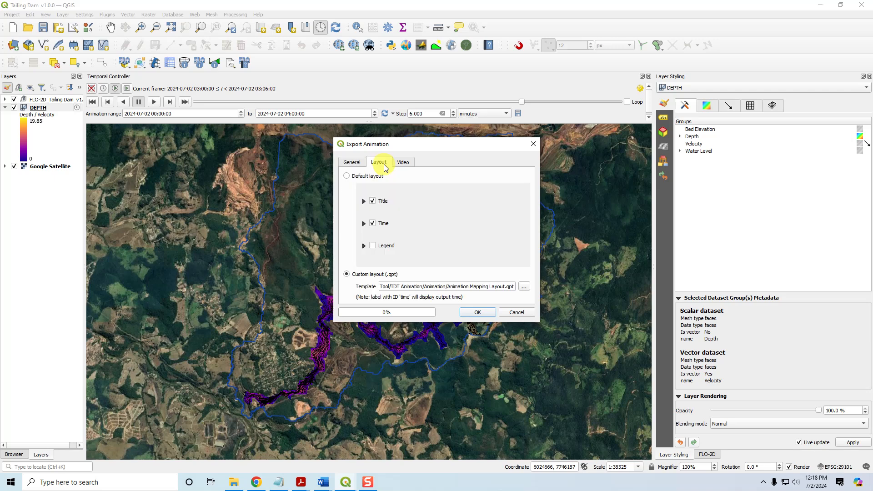
left_click(353, 276)
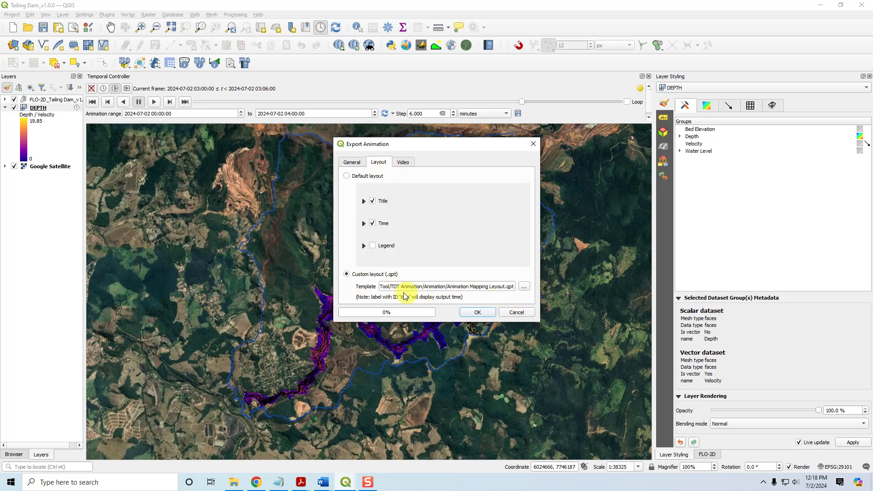
left_click(525, 287)
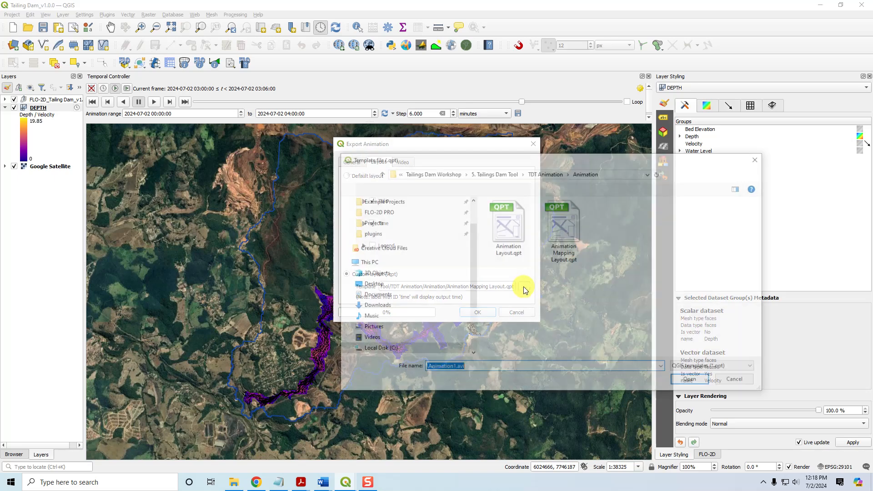
left_click(566, 227)
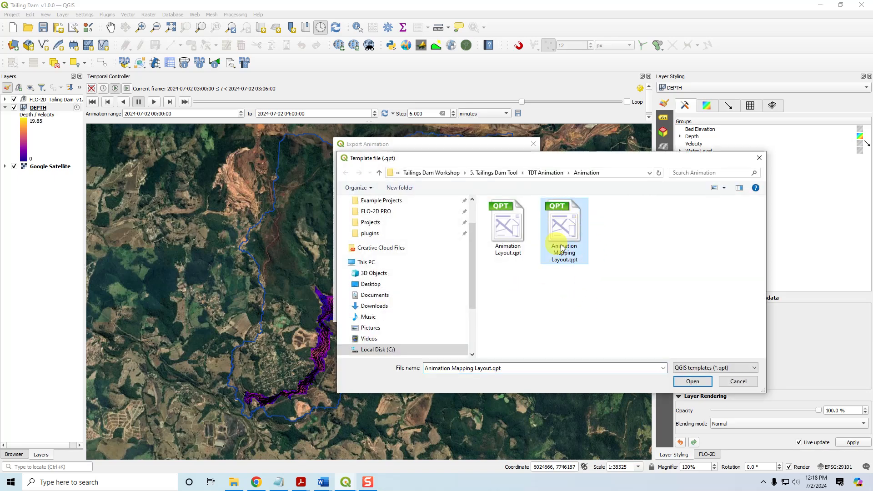
left_click(692, 381)
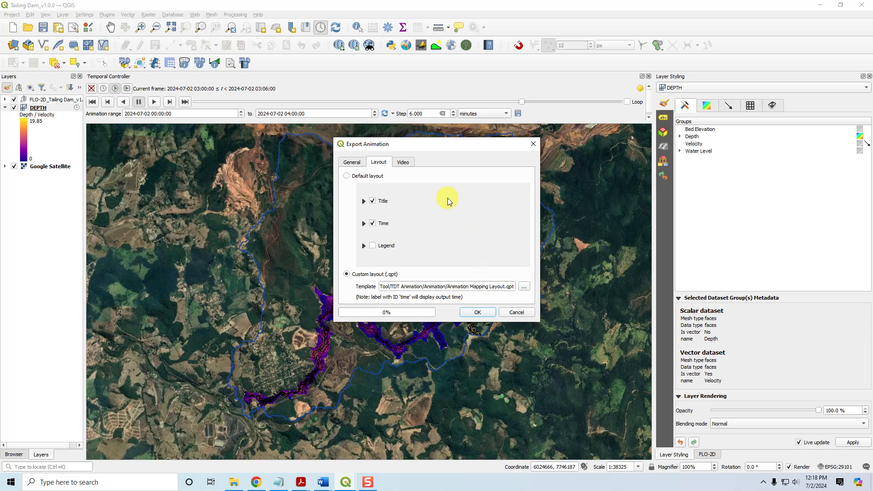
Set intermediate images to be deleted after video generation, run the export and dismiss the completion notice
left_click(408, 161)
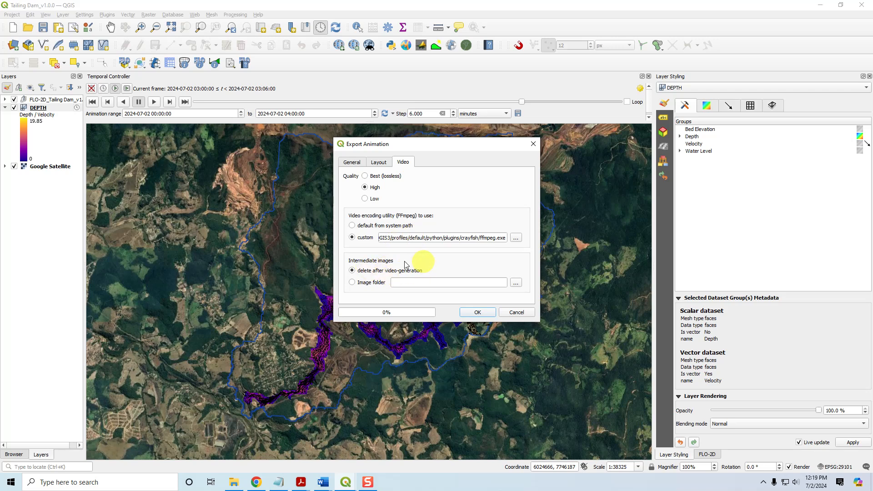
left_click(352, 271)
left_click(483, 313)
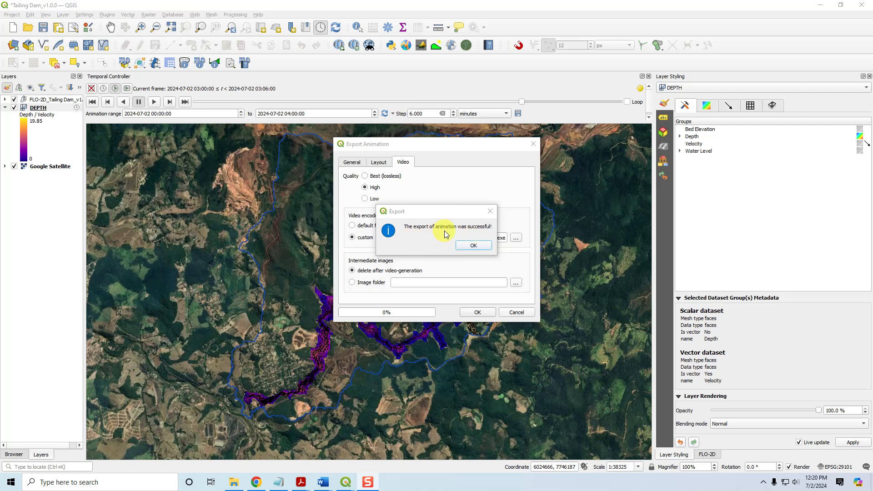
left_click(473, 246)
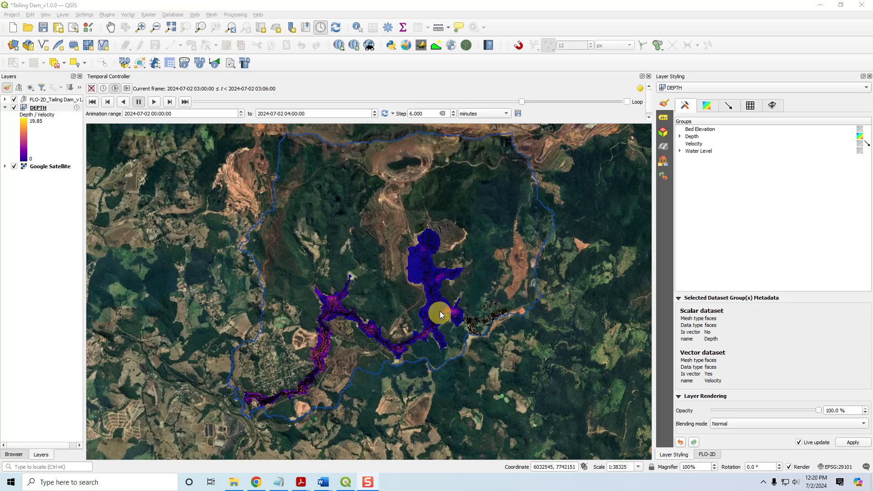
Open the Animation folder in File Explorer, play TDT Animation1.avi and close the video player
left_click(233, 482)
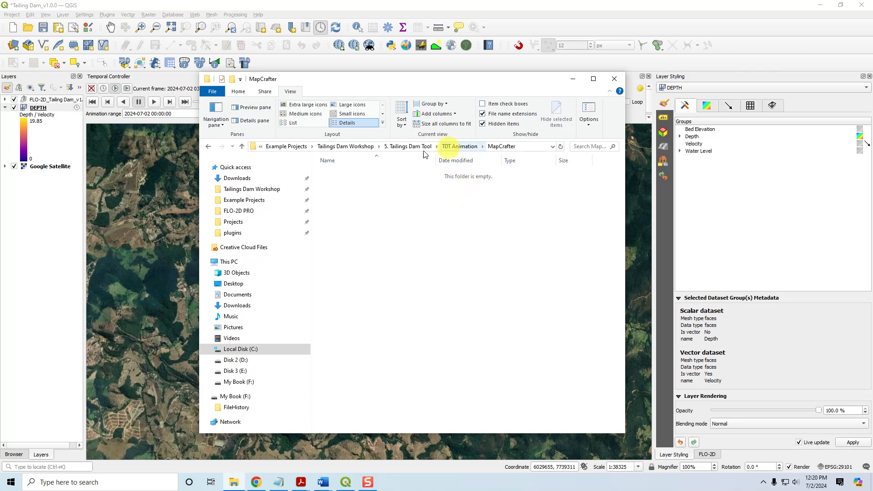
left_click(461, 147)
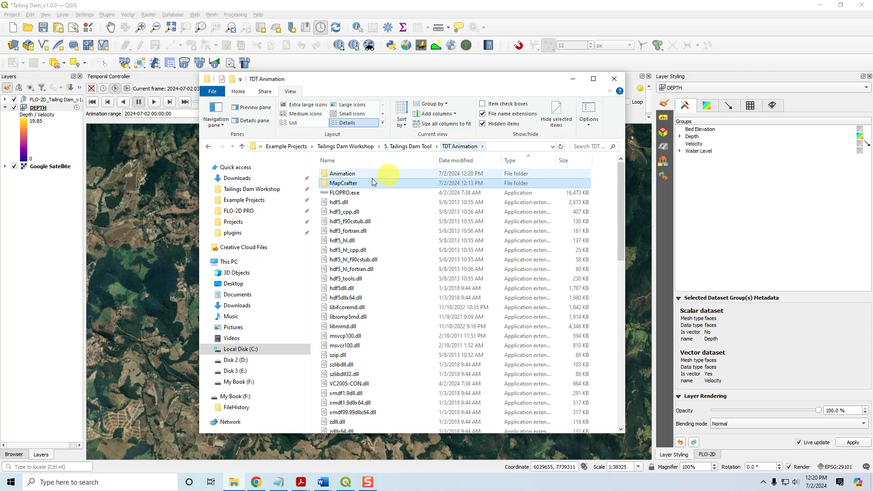
double_click(352, 175)
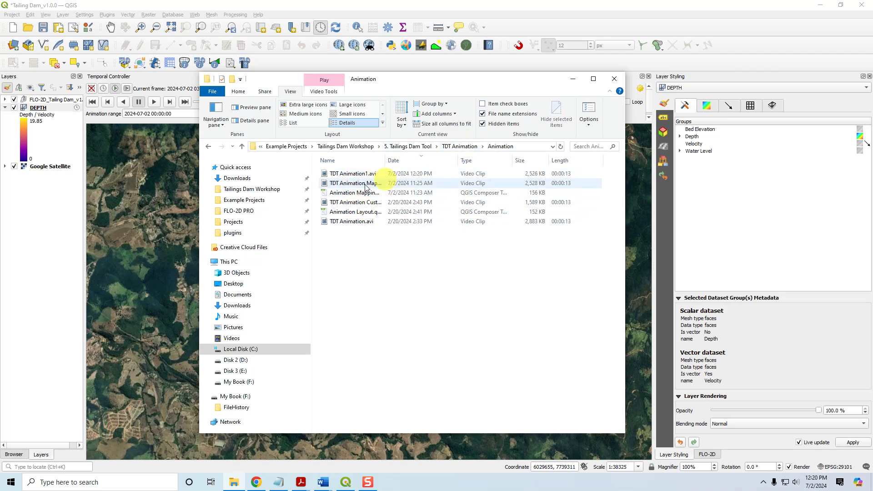
left_click(376, 177)
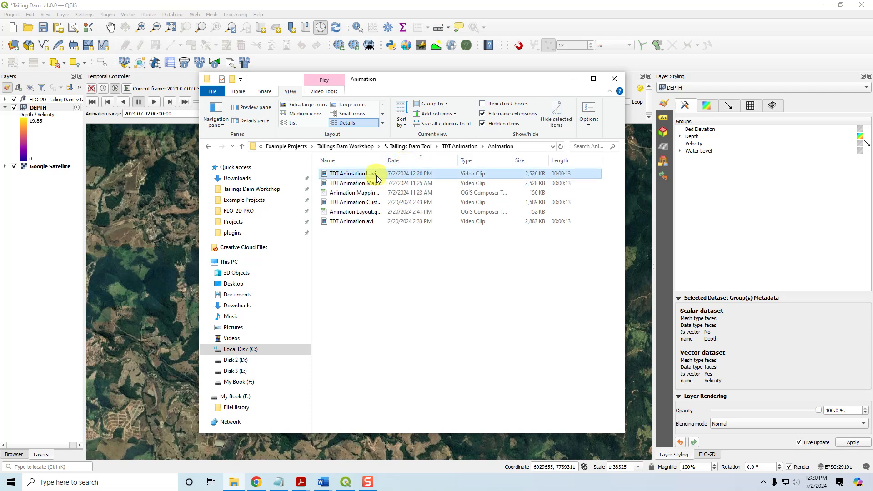
double_click(352, 175)
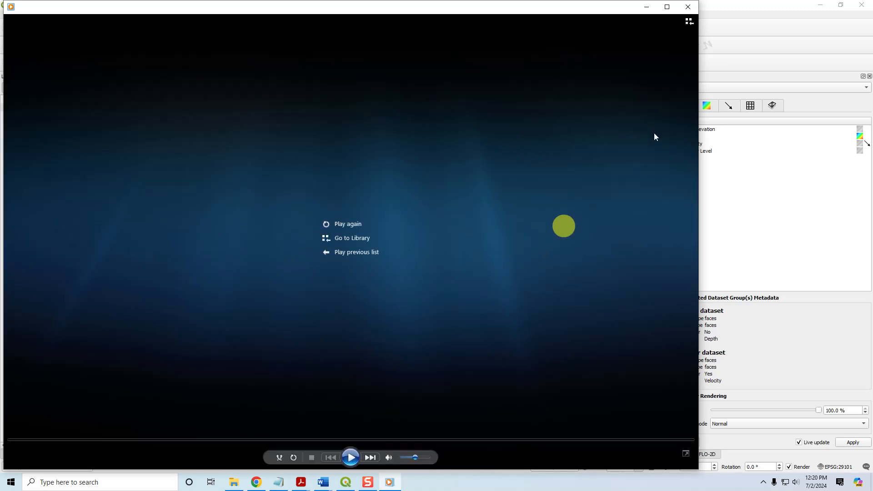
left_click(693, 6)
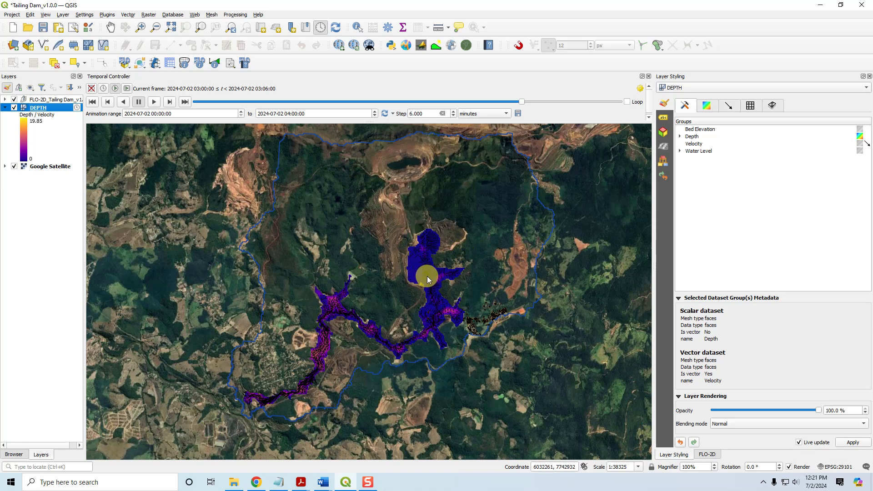
Return to the project and open the Crayfish 2D Plot panel
left_click(233, 481)
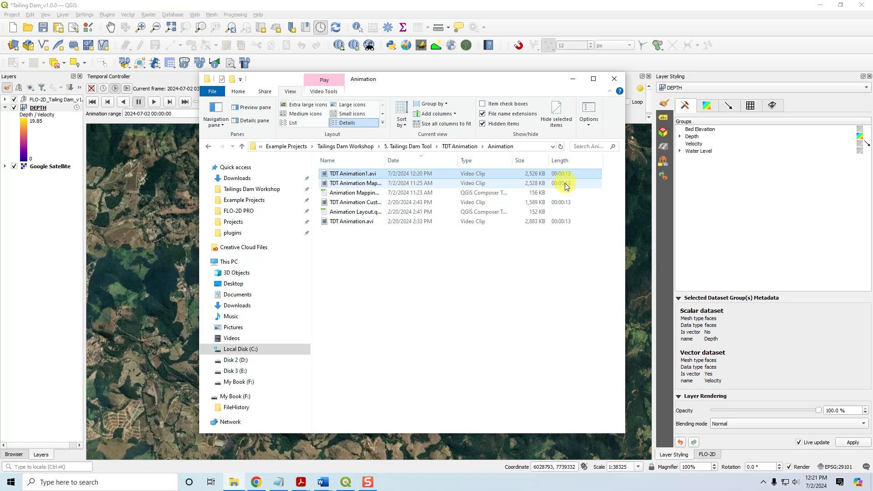
left_click(574, 82)
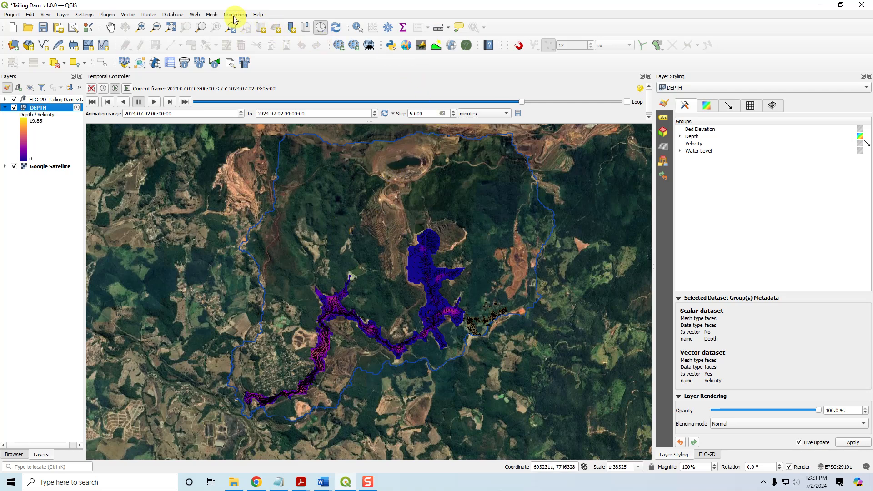
left_click(211, 15)
mouse_move(222, 44)
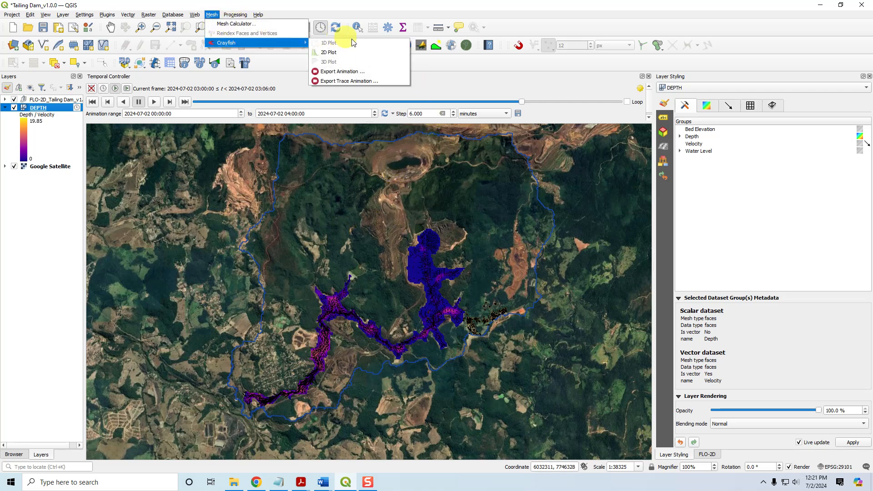
left_click(328, 54)
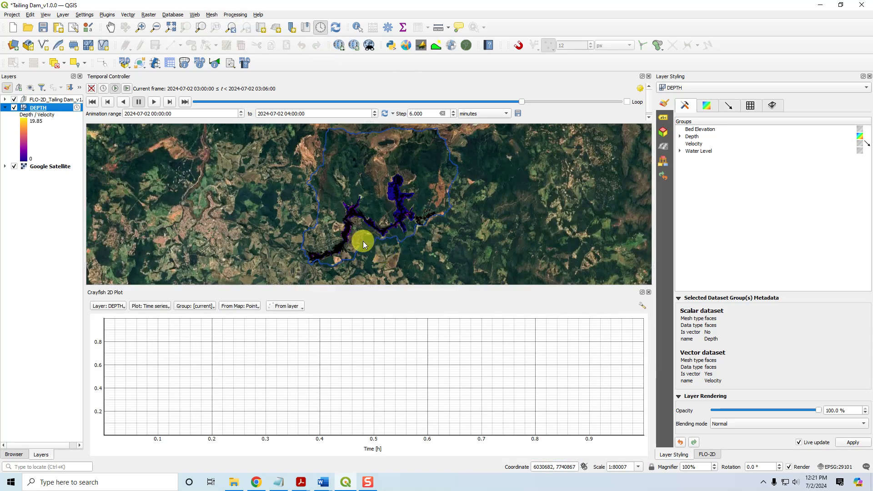
Set up a time-series plot for the DEPTH layer using the Depth dataset group
scroll(363, 241, "up", 2)
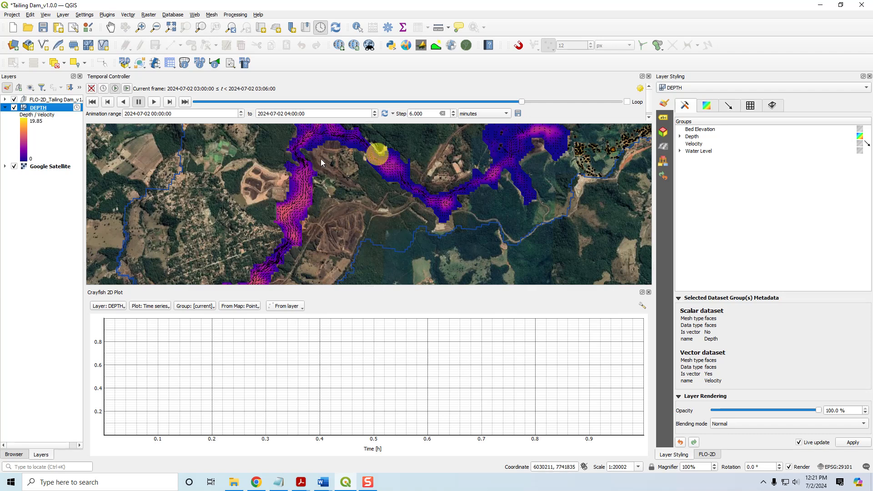
left_click(113, 306)
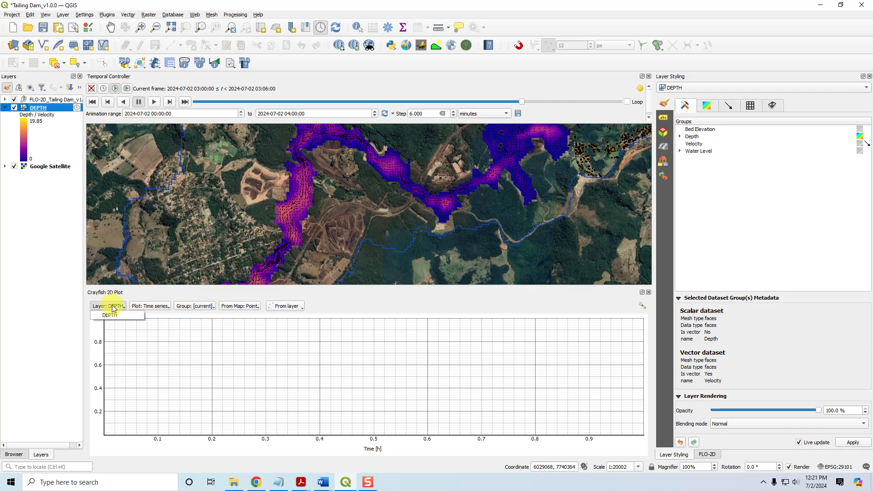
left_click(111, 311)
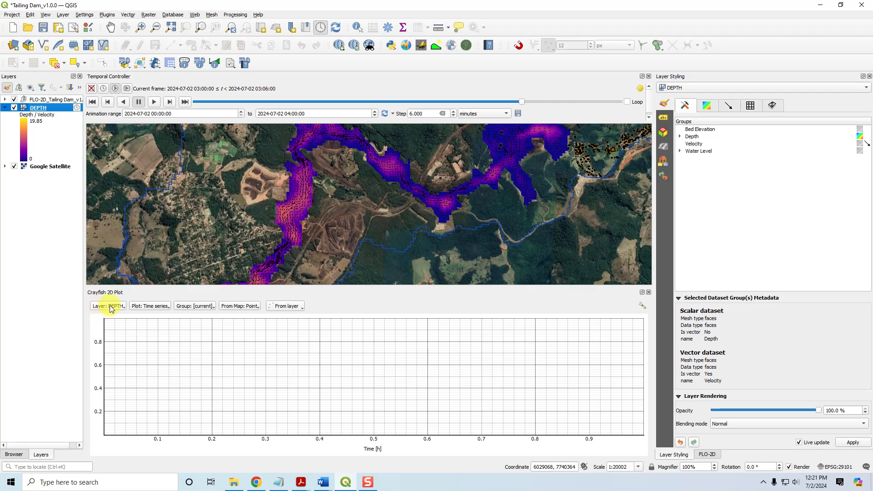
left_click(151, 309)
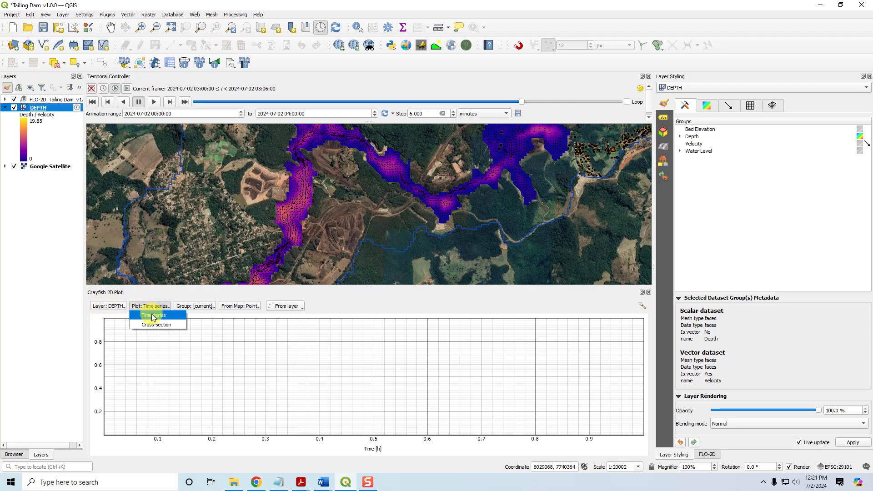
left_click(153, 314)
left_click(195, 306)
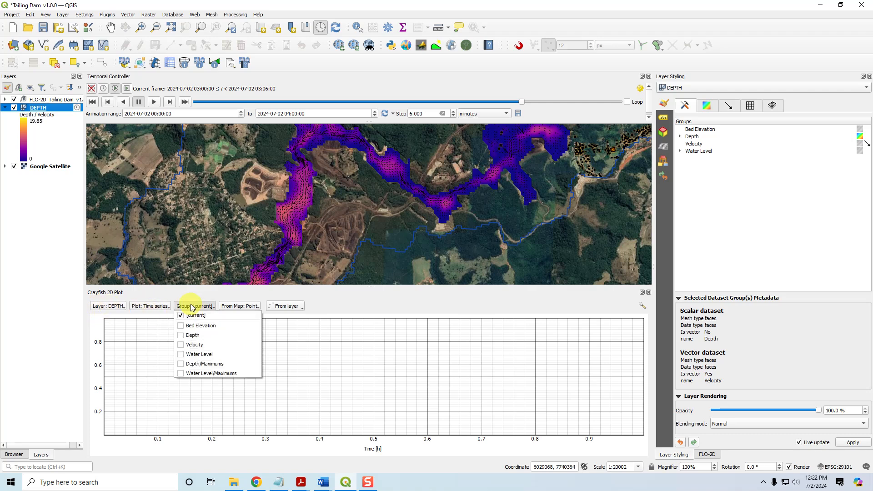
left_click(195, 335)
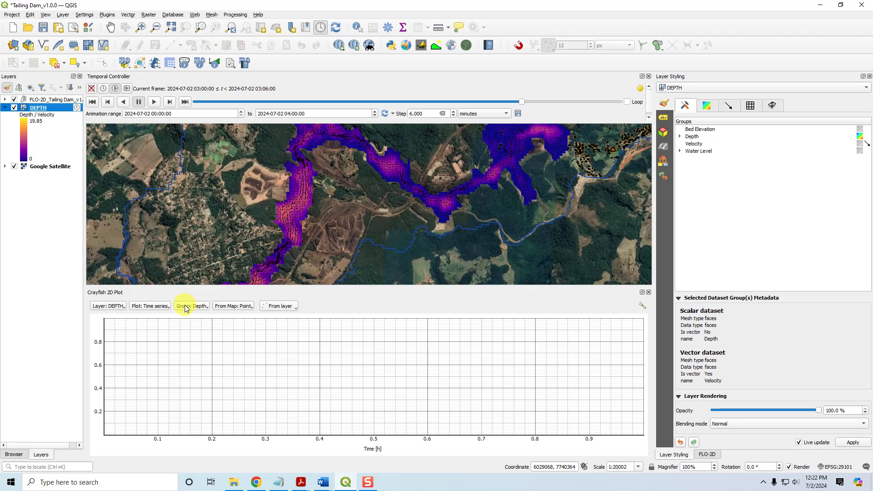
Pick a point on the flooded channel from the map to plot its depth over time
left_click(230, 306)
left_click(230, 307)
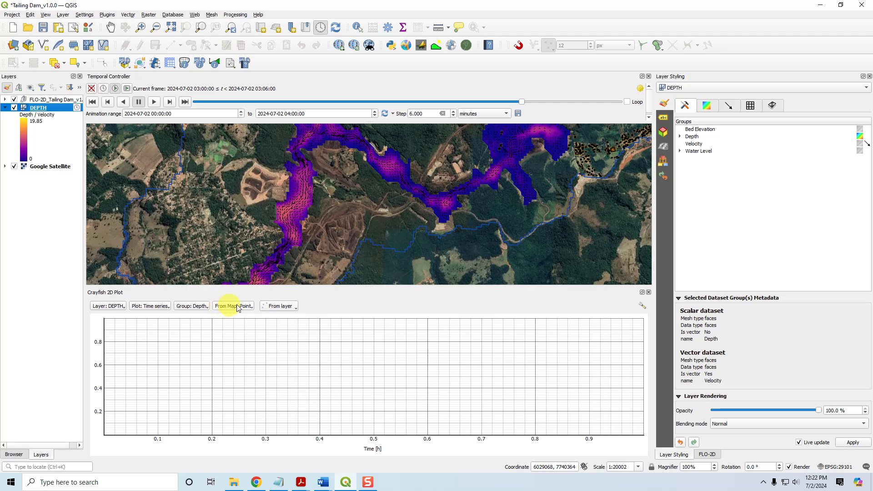
mouse_move(241, 214)
left_mouse_down()
mouse_move(284, 210)
mouse_move(294, 230)
mouse_move(277, 256)
mouse_move(294, 203)
mouse_move(306, 195)
mouse_move(302, 202)
left_mouse_up()
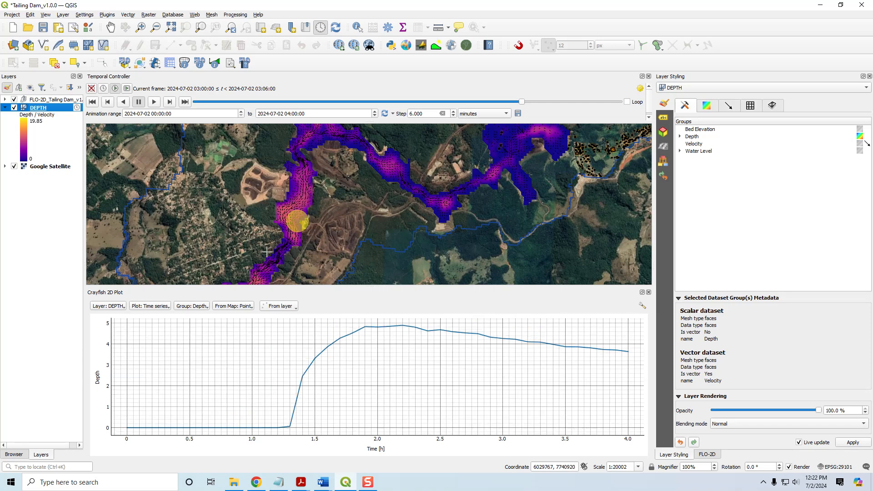
Switch the plot's dataset group to Velocity for the picked point
left_click(162, 308)
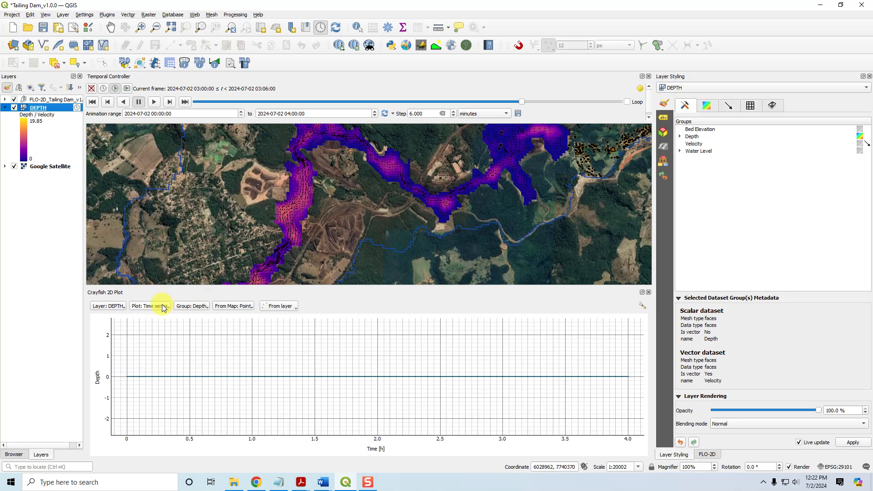
left_click(188, 309)
left_click(193, 345)
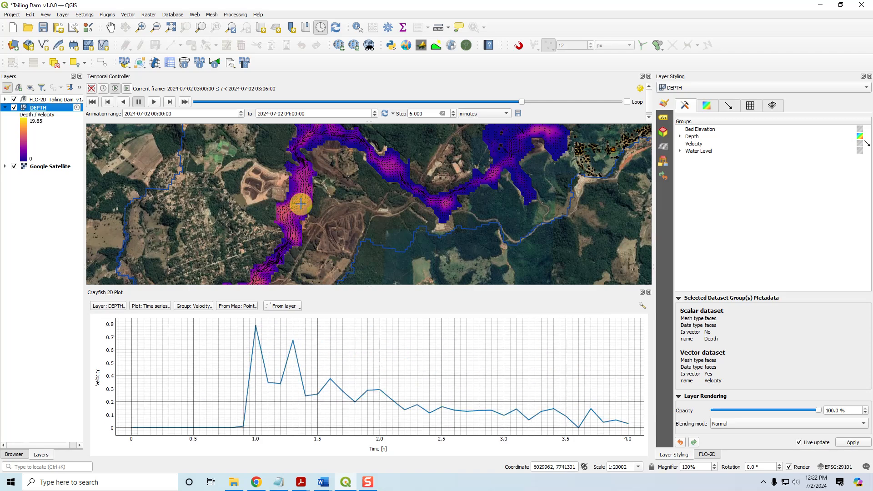
Switch the plot group back to Depth and pick a new point further downstream on the map
left_click_drag(490, 213, 474, 190)
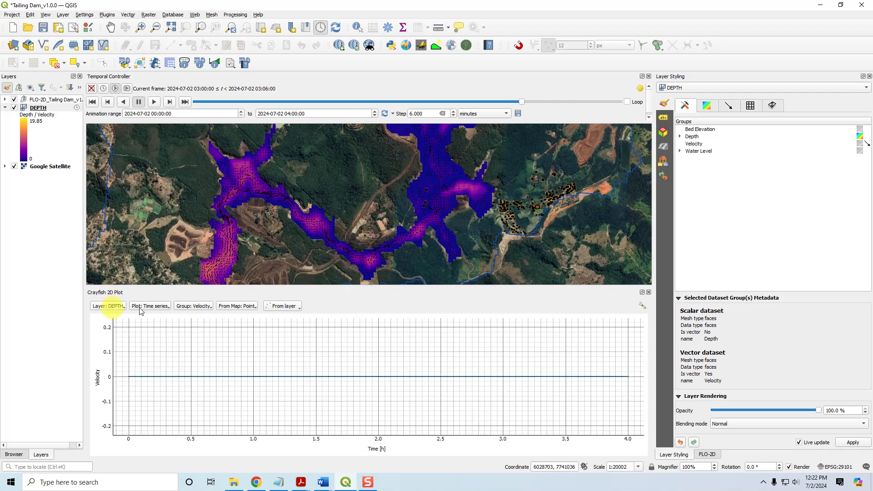
left_click(185, 309)
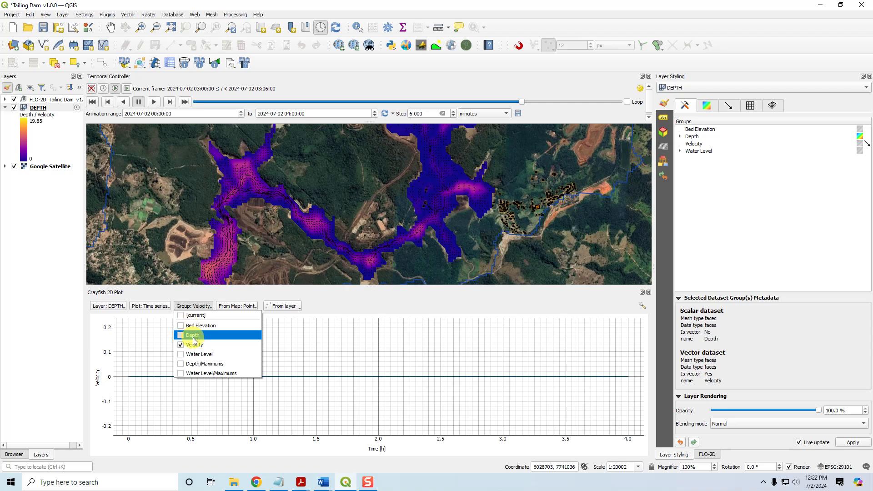
left_click(193, 335)
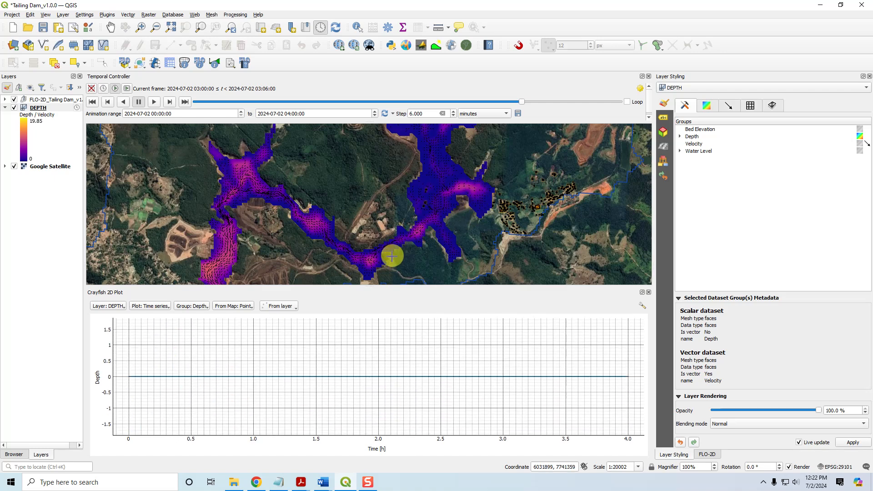
left_click_drag(266, 263, 288, 230)
Change the plot type to Cross-section using the Depth group
scroll(288, 229, "down", 1)
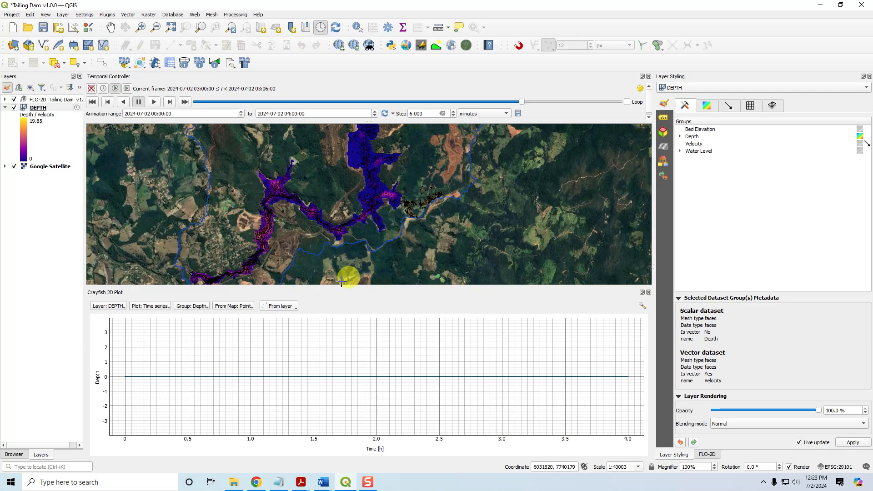
left_click(153, 308)
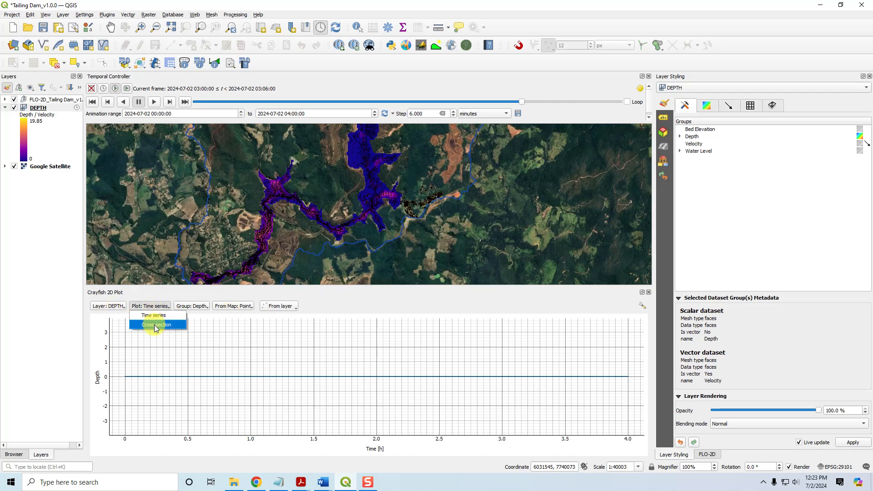
left_click(156, 325)
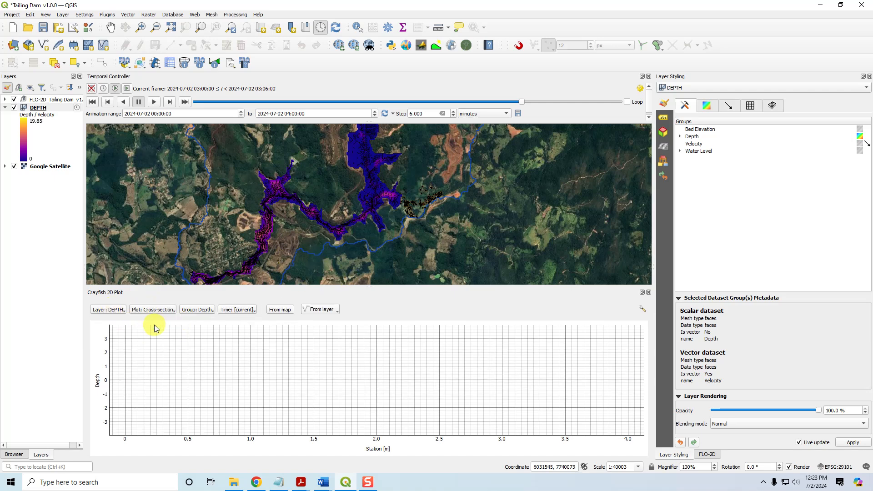
left_click(201, 310)
left_click(194, 339)
Set the current frame to about 01:36 and draw a depth cross-section line across the channel from the map
left_click_drag(522, 100, 374, 101)
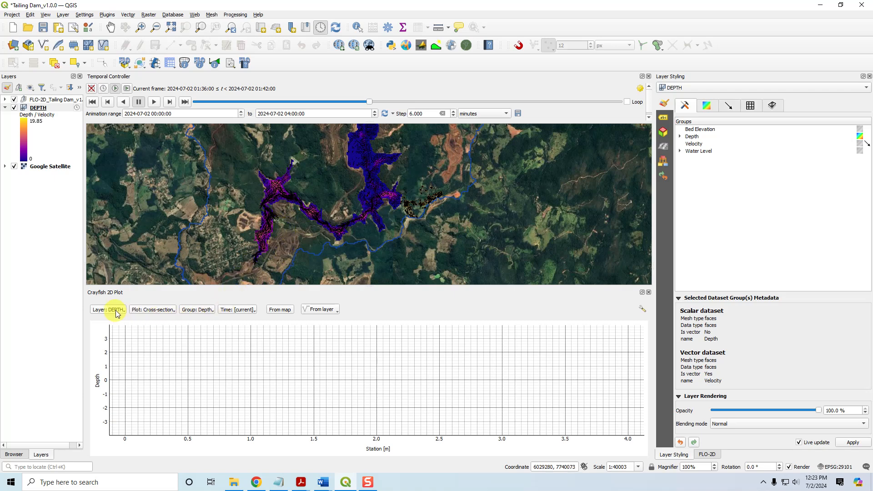
left_click(280, 310)
left_click(251, 222)
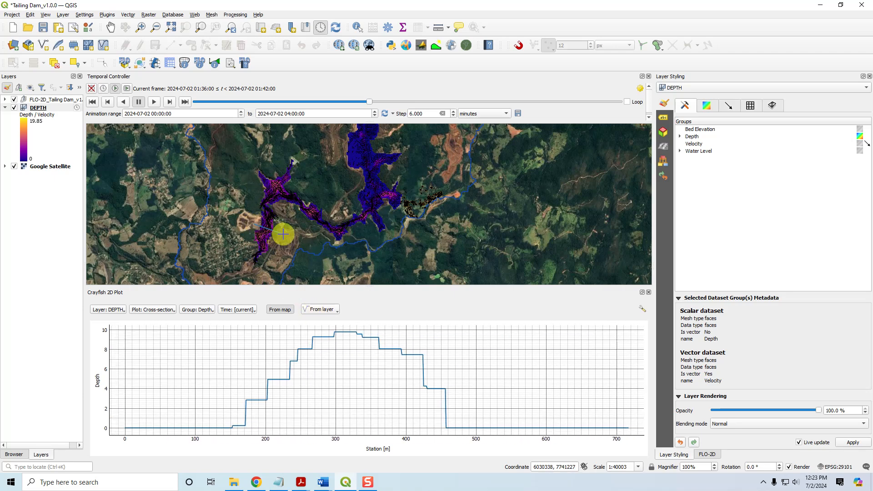
Advance the animation to about 02:12 and close the Crayfish 2D Plot panel
left_click_drag(372, 103, 434, 101)
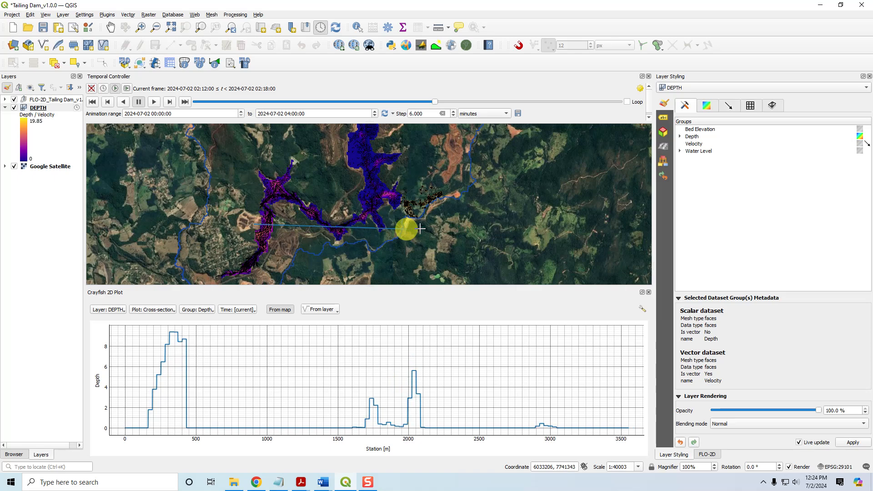
left_click(648, 292)
Display the Water Level Maximums dataset as the mesh contours and turn off the velocity vectors
scroll(461, 322, "down", 1)
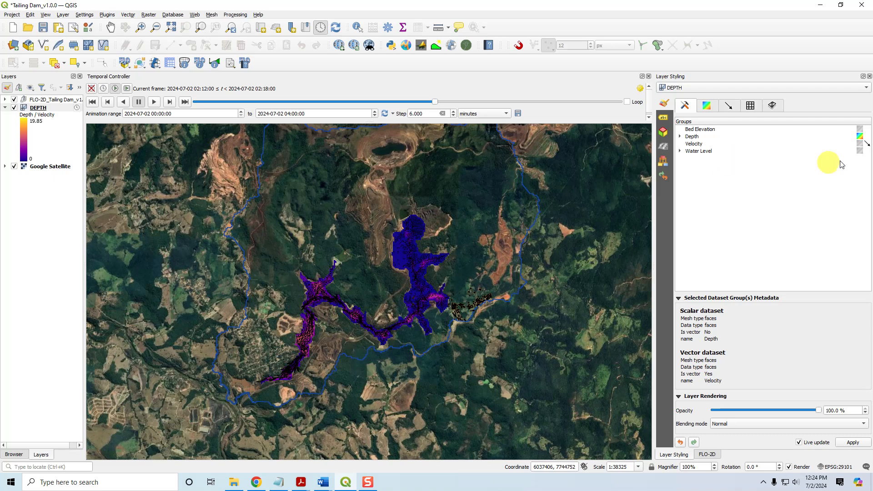
left_click(859, 151)
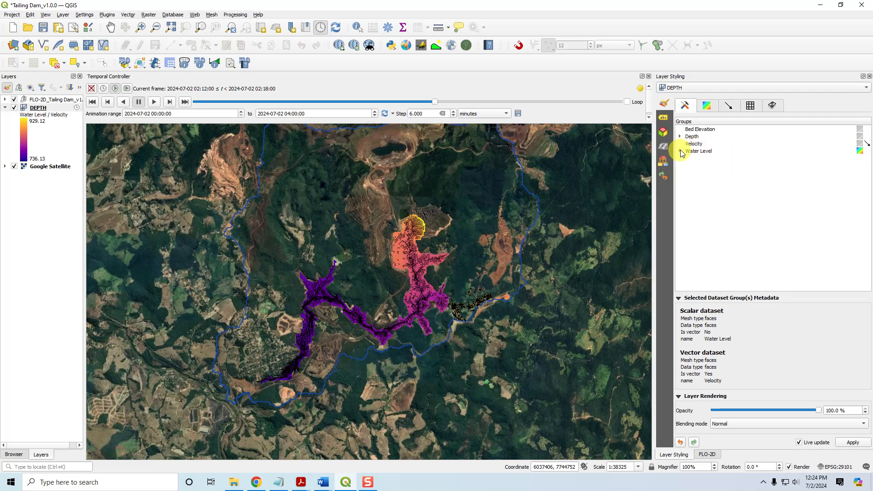
left_click(679, 151)
left_click(859, 158)
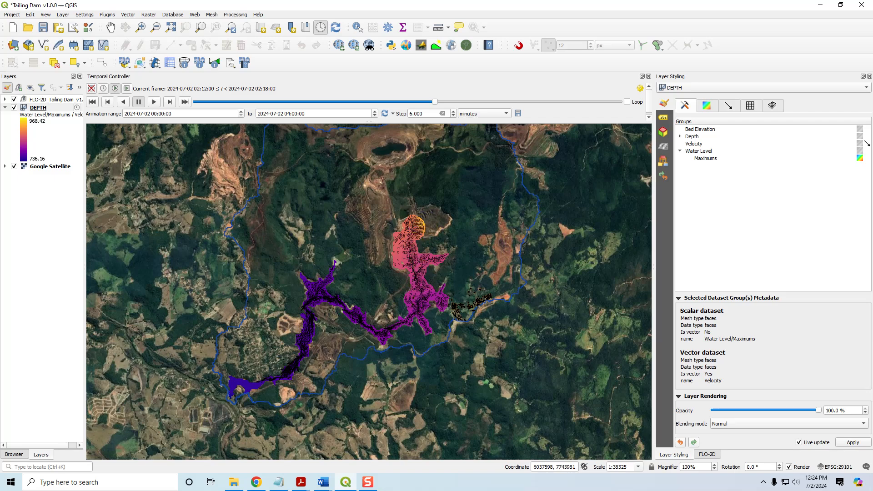
left_click(868, 144)
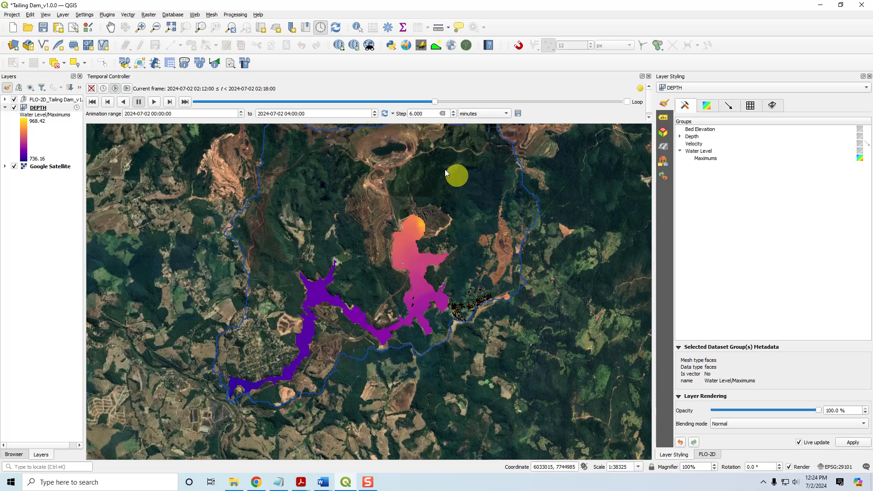
left_click_drag(432, 220, 424, 260)
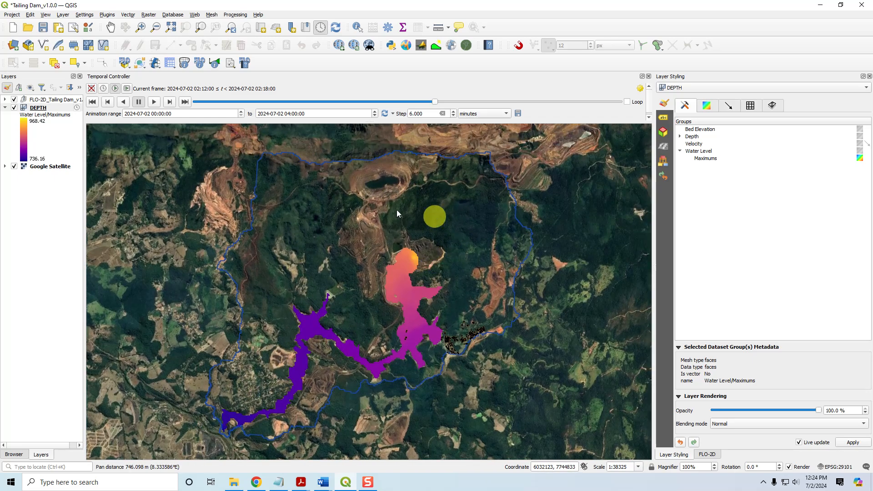